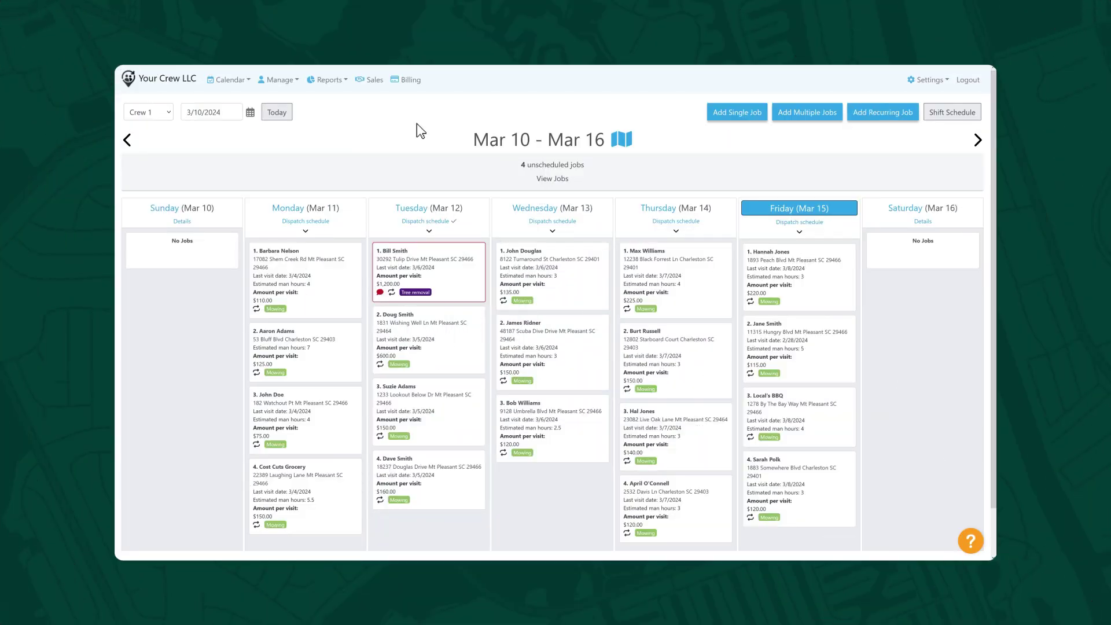
- Open the Customers page, dismiss the CSV import without importing, and list all 21 customers
{"action": "left_click", "coordinate": [291, 80]}
{"action": "left_click", "coordinate": [310, 131]}
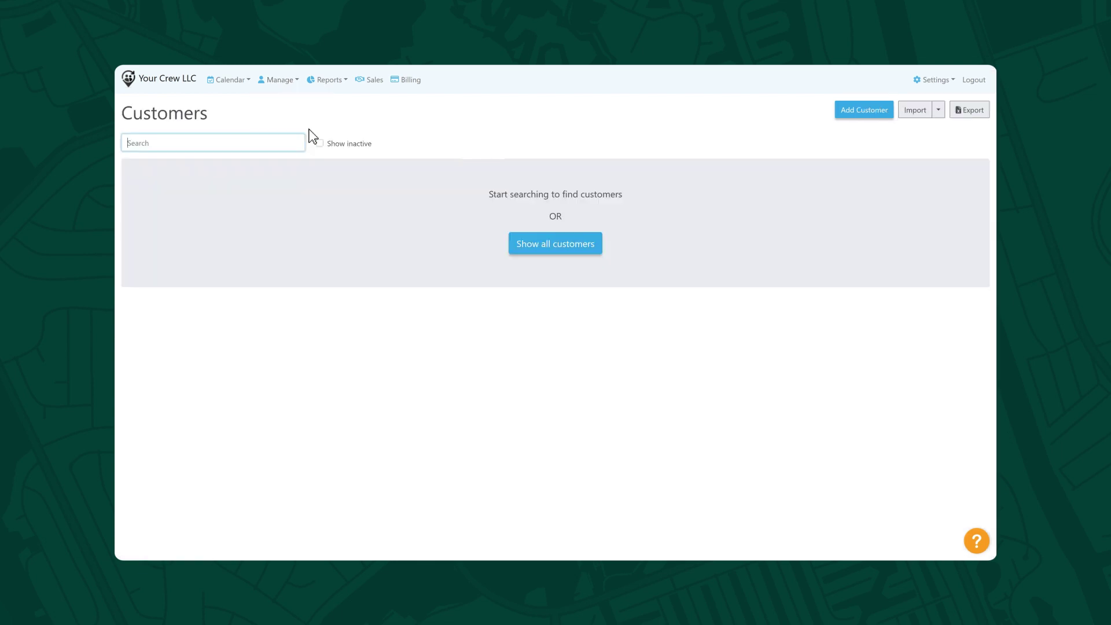
{"action": "left_click", "coordinate": [938, 110]}
{"action": "left_click", "coordinate": [982, 132]}
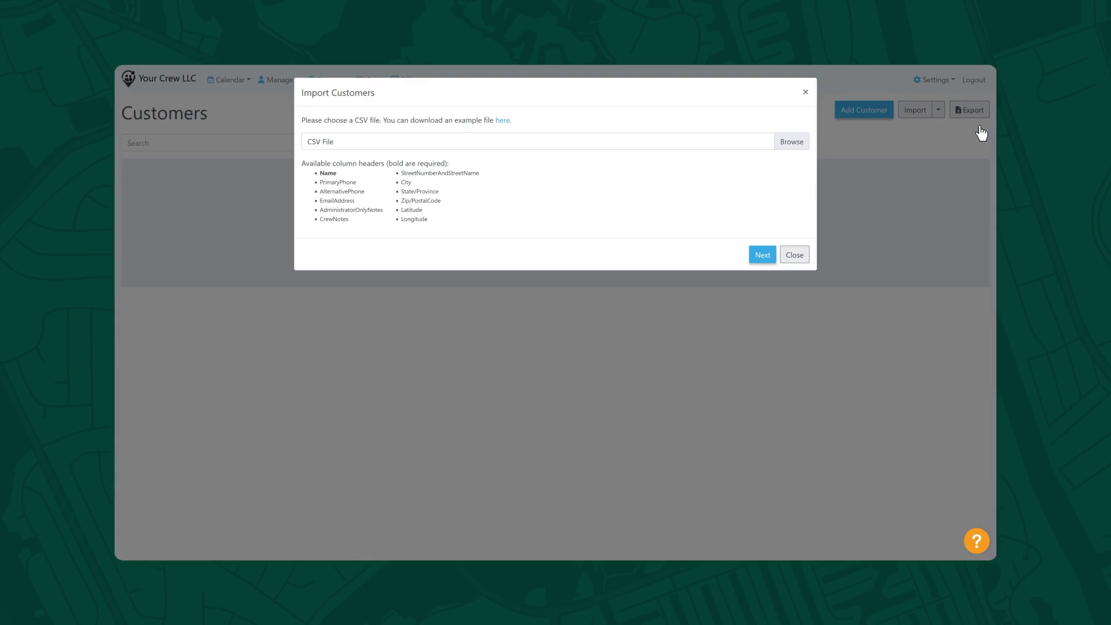
{"action": "left_click", "coordinate": [832, 197]}
{"action": "left_click", "coordinate": [593, 247]}
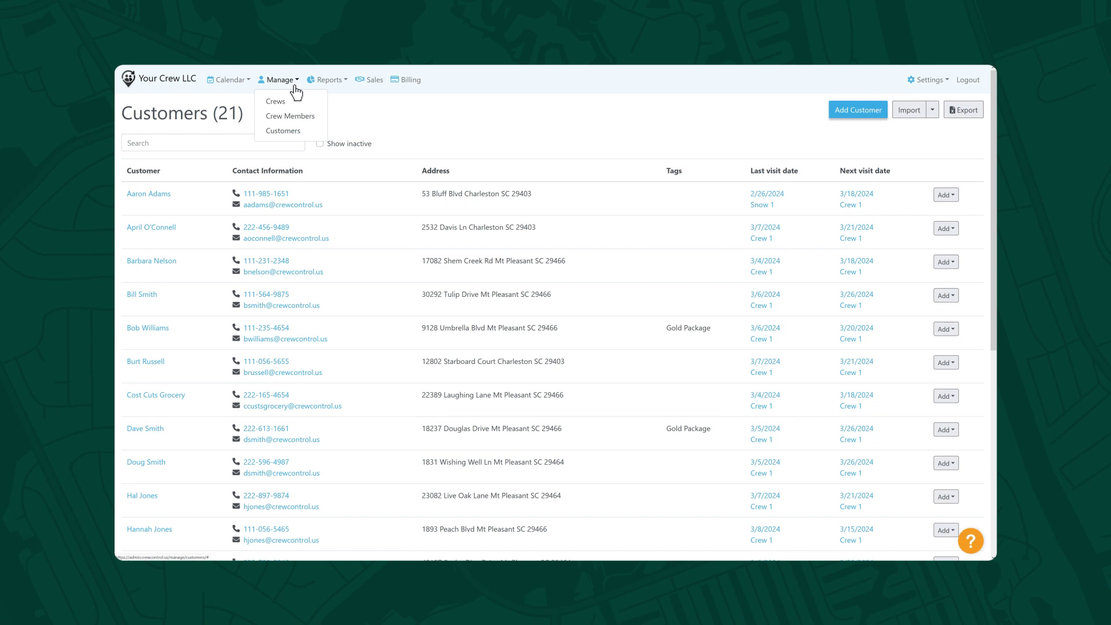
- Add 'Crew Member 3' with a phone number, text opt-in, email address, and on-site invoicing and estimating
{"action": "left_click", "coordinate": [318, 118]}
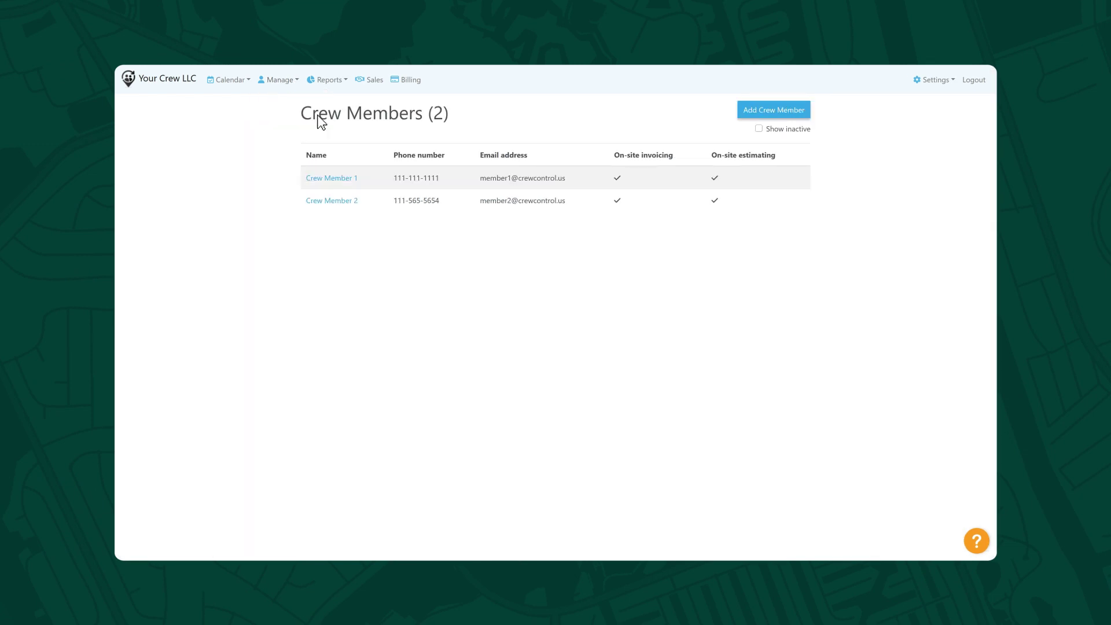
{"action": "left_click", "coordinate": [744, 113]}
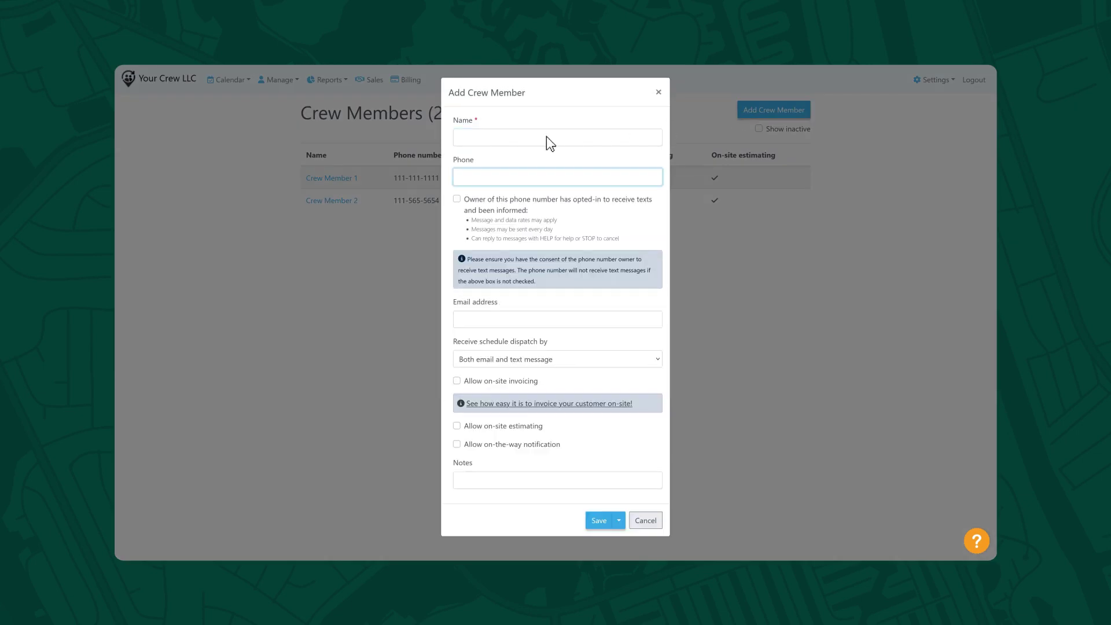
{"action": "type", "text": "Crew Member 3"}
{"action": "key", "text": "Tab"}
{"action": "type", "text": "111-456-7890"}
{"action": "left_click", "coordinate": [457, 198]}
{"action": "key", "text": "Tab"}
{"action": "left_click", "coordinate": [457, 381]}
{"action": "left_click", "coordinate": [457, 426]}
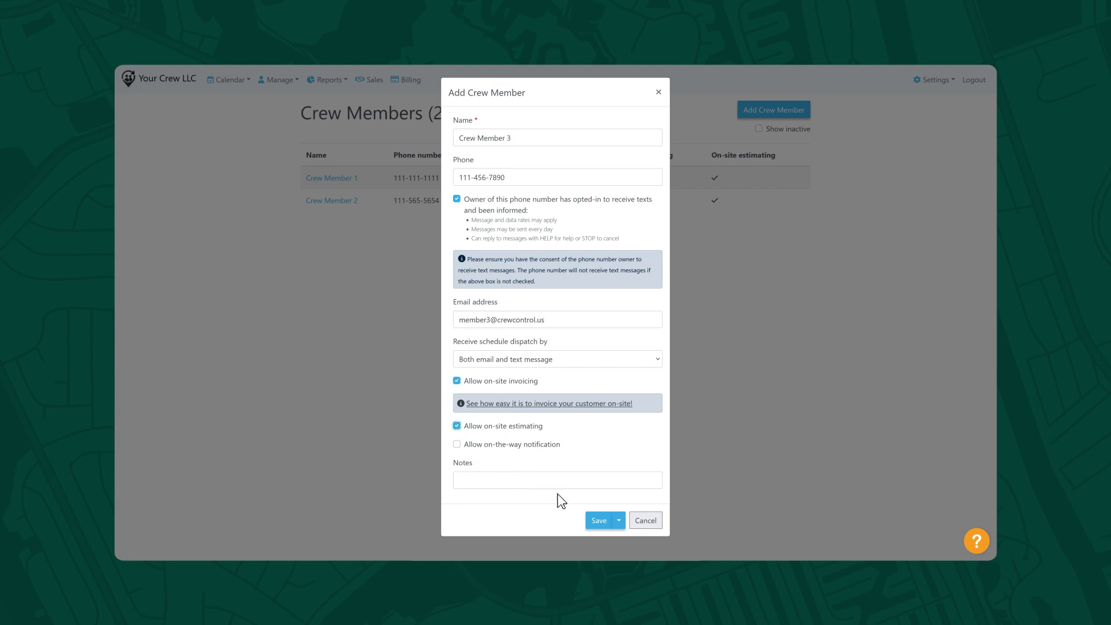
{"action": "left_click", "coordinate": [599, 520]}
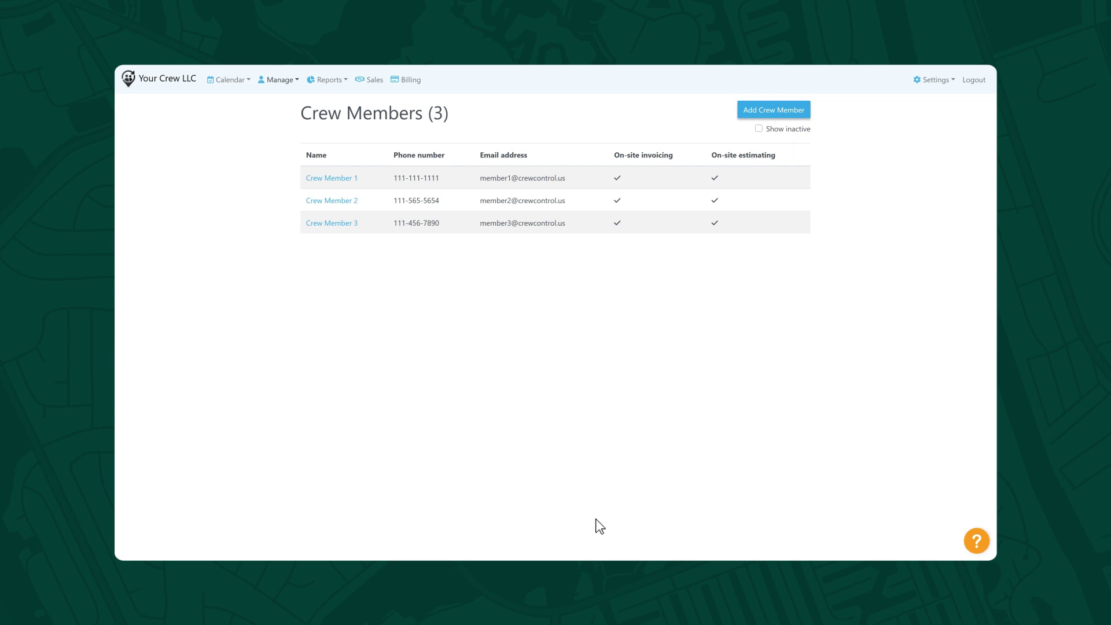
- Start a new crew of size 3 with Crew Members 1–3 and Mowing and Mulching categories
{"action": "left_click", "coordinate": [289, 81]}
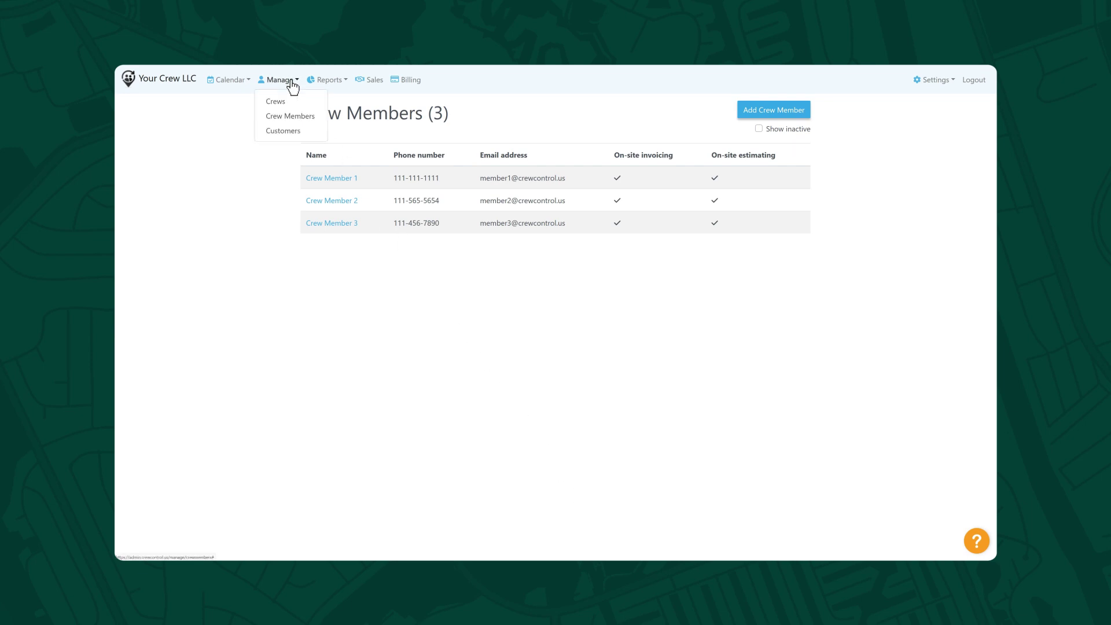
{"action": "left_click", "coordinate": [313, 103]}
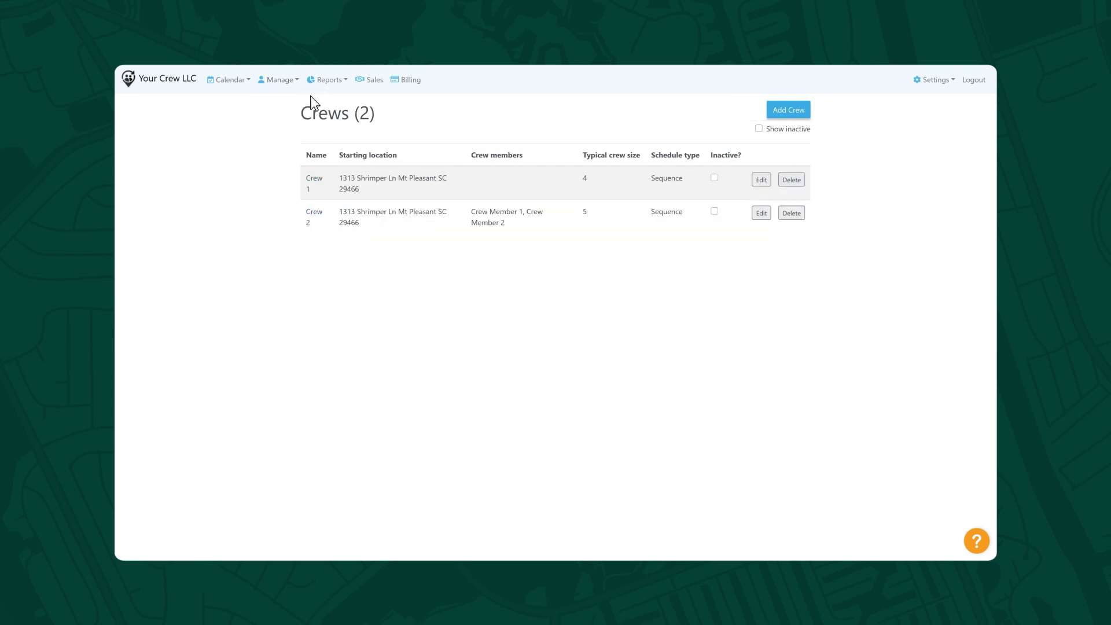
{"action": "left_click", "coordinate": [779, 113]}
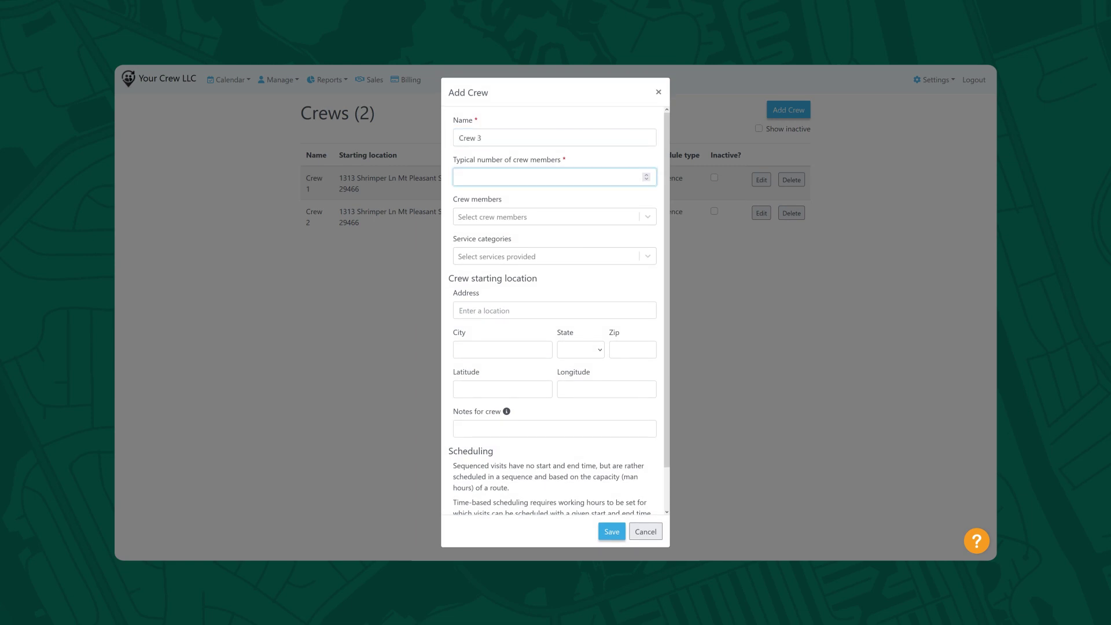
{"action": "type", "text": "3"}
{"action": "left_click", "coordinate": [637, 216]}
{"action": "left_click", "coordinate": [610, 239]}
{"action": "left_click", "coordinate": [636, 239]}
{"action": "left_click", "coordinate": [636, 239]}
{"action": "left_click", "coordinate": [646, 271]}
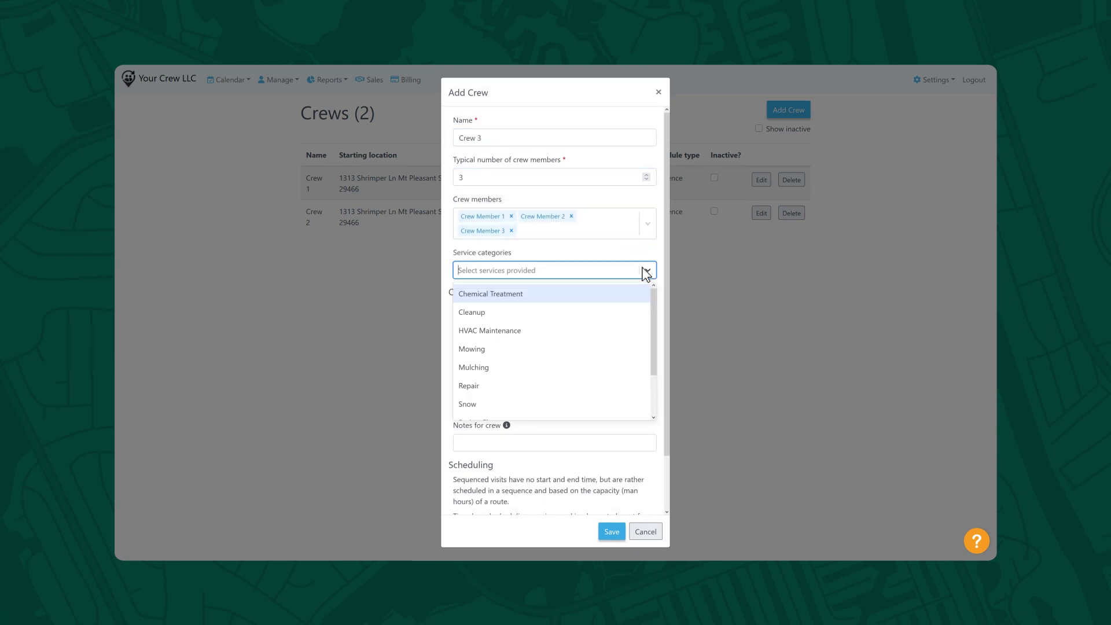
{"action": "left_click", "coordinate": [593, 349]}
{"action": "left_click", "coordinate": [646, 270]}
{"action": "left_click", "coordinate": [584, 349]}
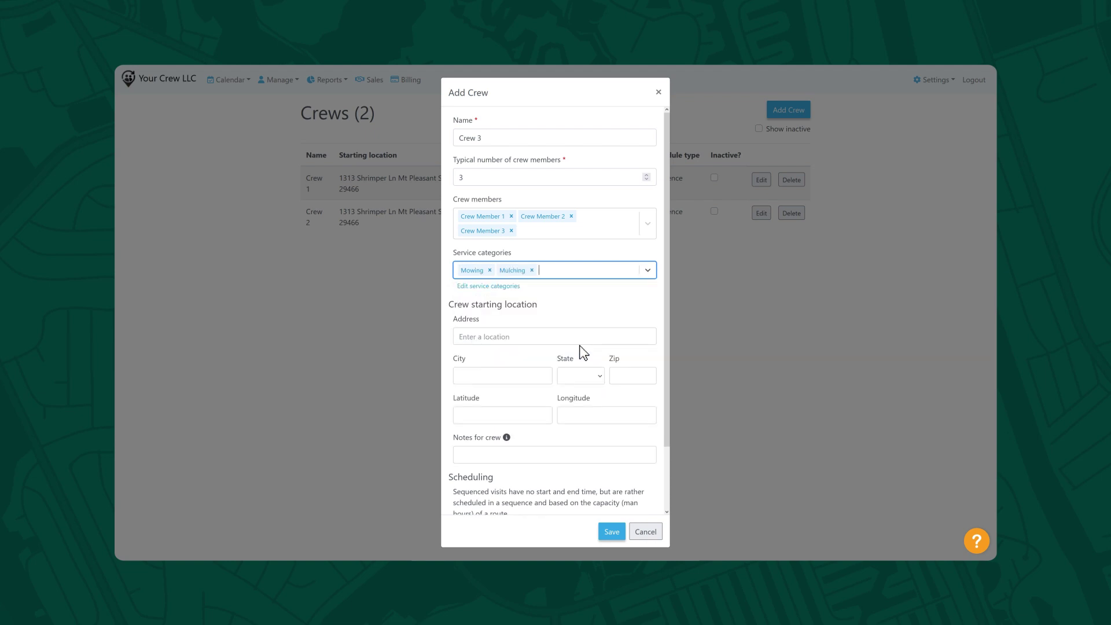
- Give the crew its Mt Pleasant, SC starting address, choose sequenced scheduling, and save it
{"action": "key", "text": "Tab"}
{"action": "type", "text": "Mt Pleasant"}
{"action": "key", "text": "Tab"}
{"action": "type", "text": "SC"}
{"action": "key", "text": "Tab"}
{"action": "type", "text": "29466"}
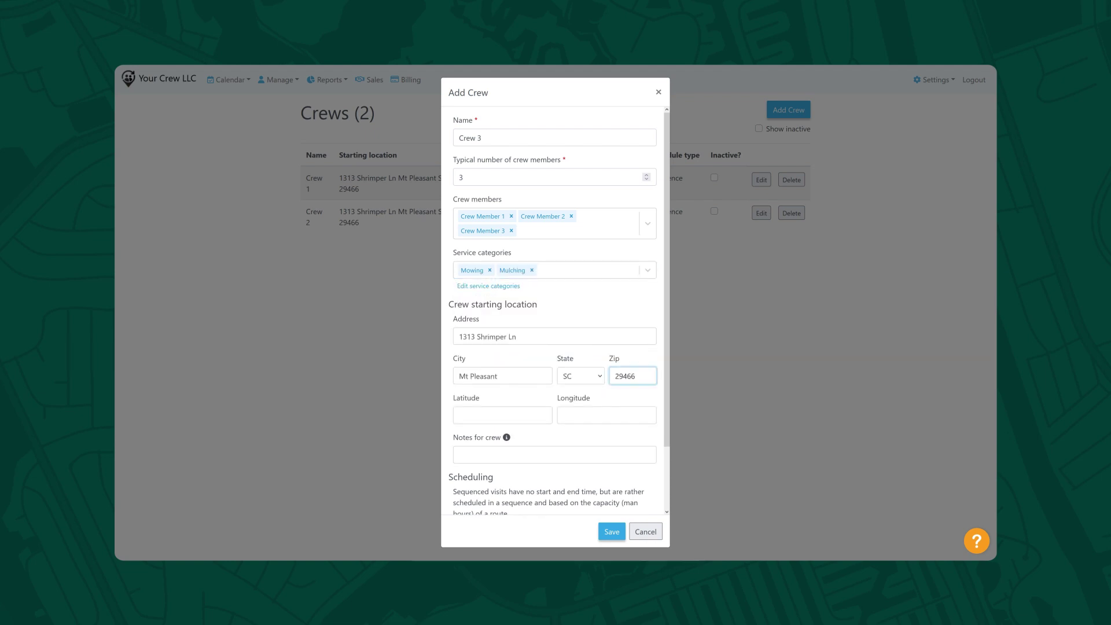
{"action": "scroll", "coordinate": [444, 408], "scroll_direction": "down", "scroll_amount": 2}
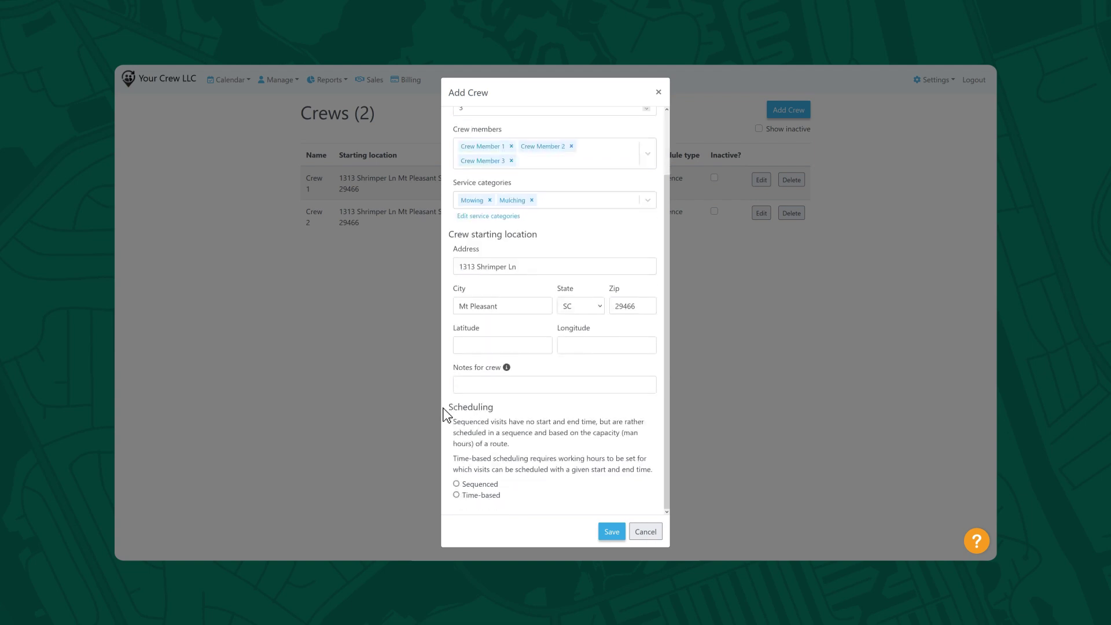
{"action": "left_click", "coordinate": [456, 483]}
{"action": "left_click", "coordinate": [611, 532]}
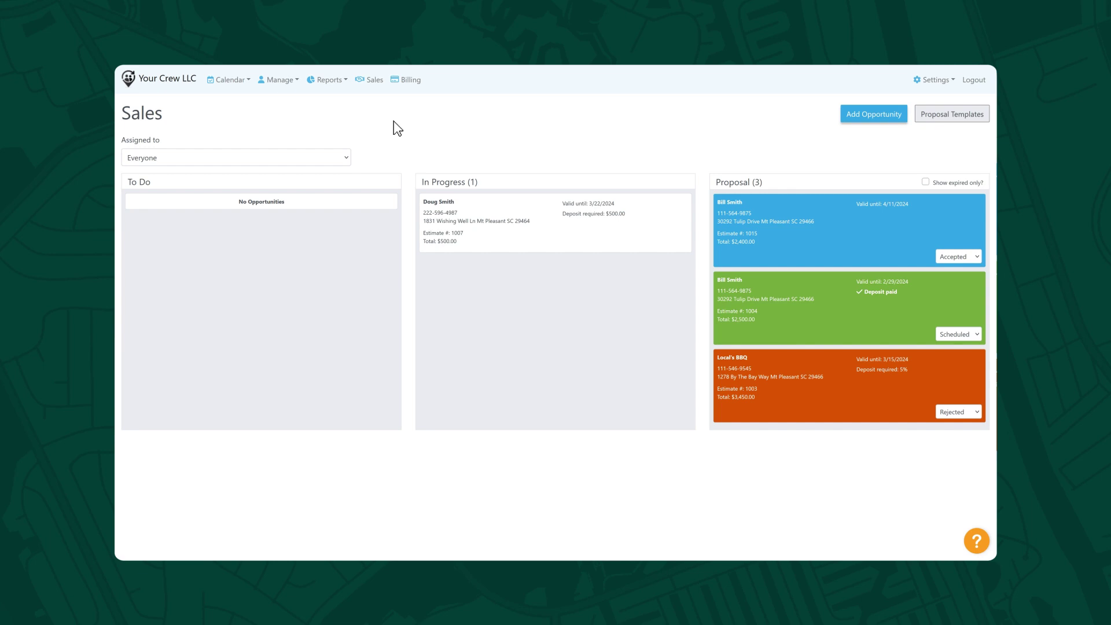
- Create an opportunity for the searched existing customer, assign it to Admin, and save
{"action": "left_click", "coordinate": [855, 114]}
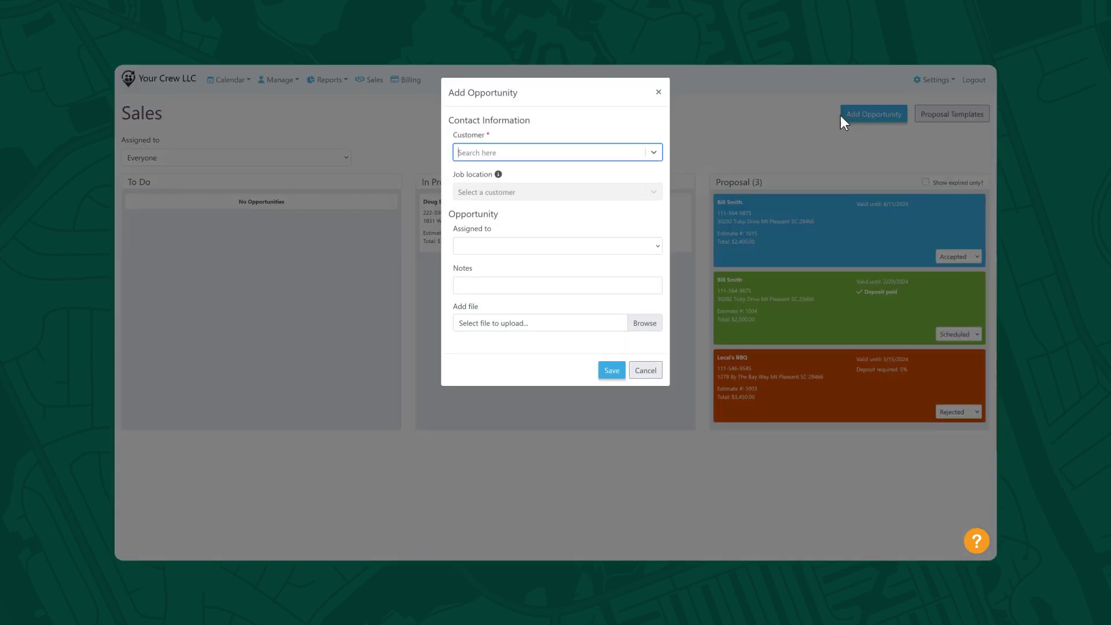
{"action": "left_click", "coordinate": [610, 152]}
{"action": "type", "text": "Dave"}
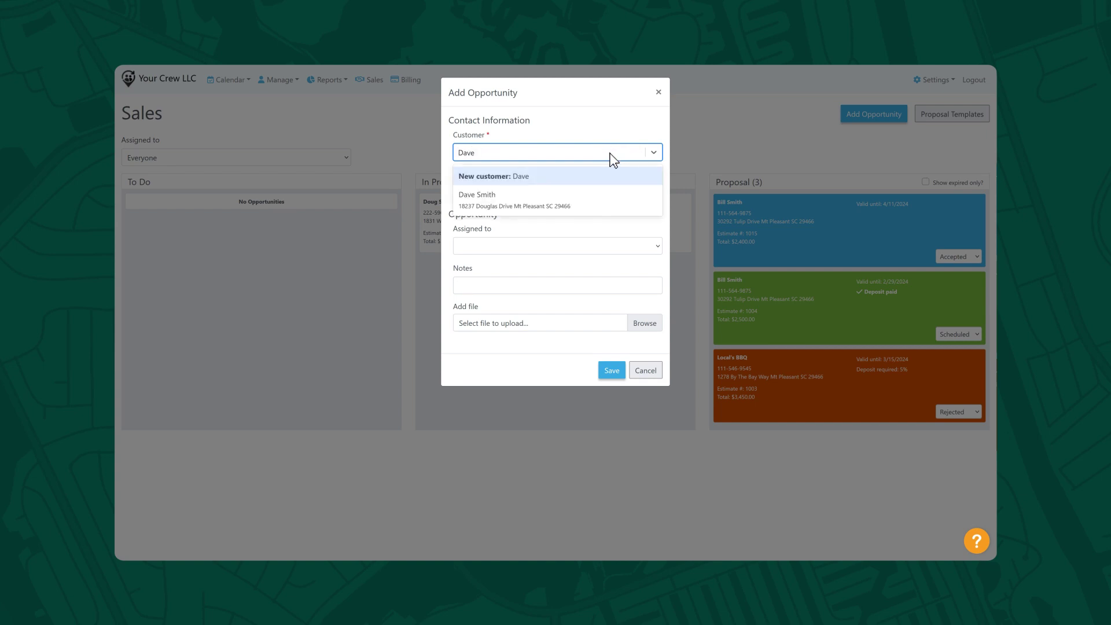
{"action": "left_click", "coordinate": [612, 200]}
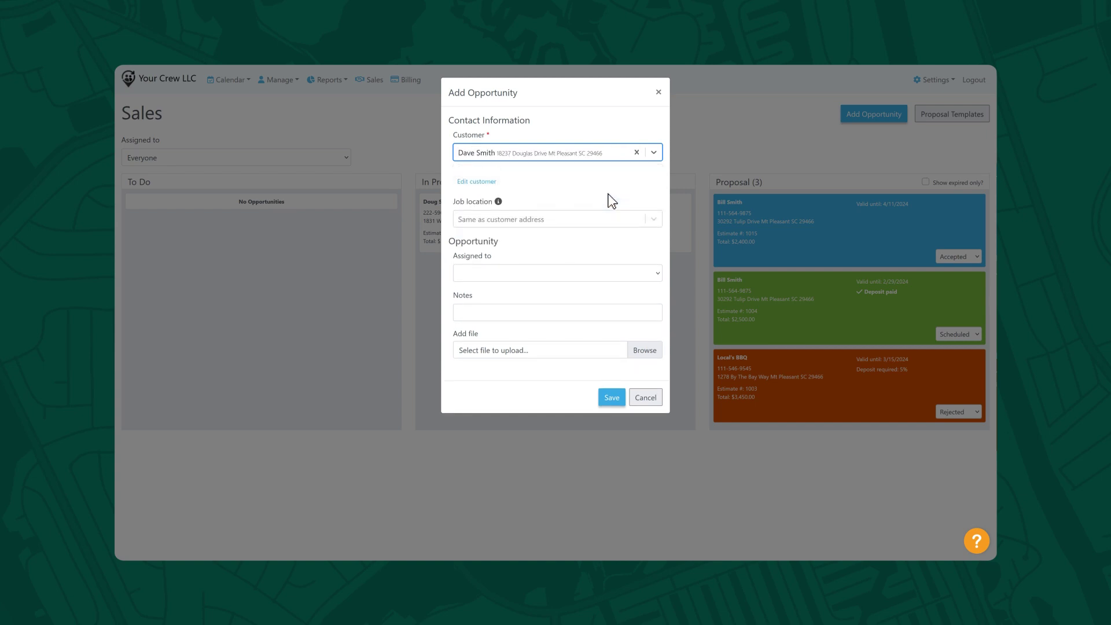
{"action": "left_click", "coordinate": [636, 272]}
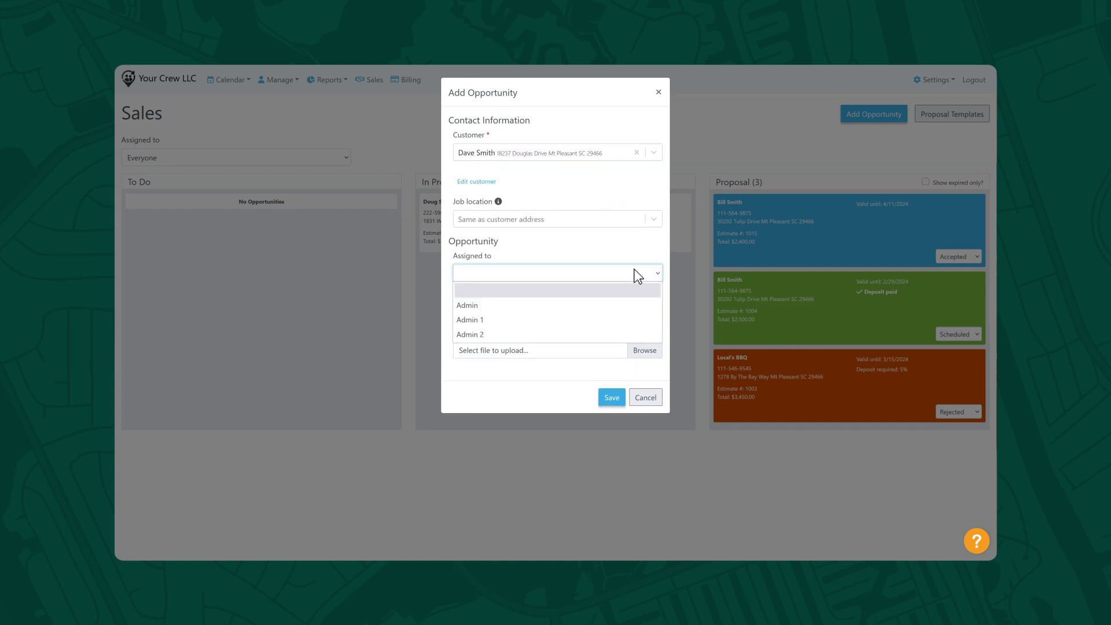
{"action": "left_click", "coordinate": [633, 305]}
{"action": "left_click", "coordinate": [613, 398]}
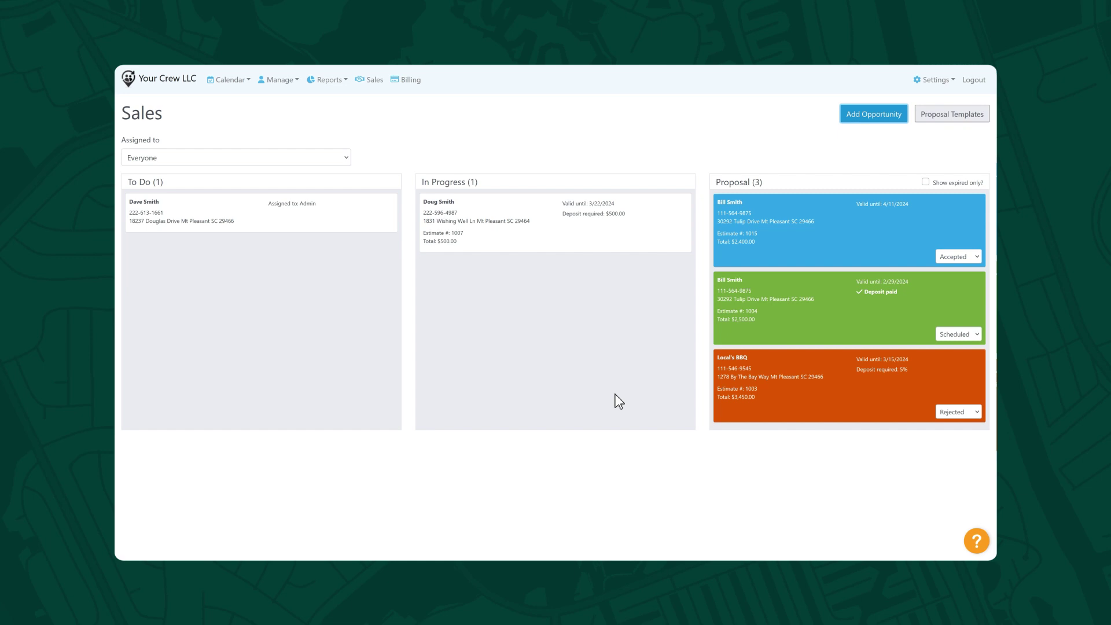
- Move the new opportunity to In Progress, estimate it with the A. Default template, and send it
{"action": "left_click_drag", "start_coordinate": [377, 205], "coordinate": [653, 211]}
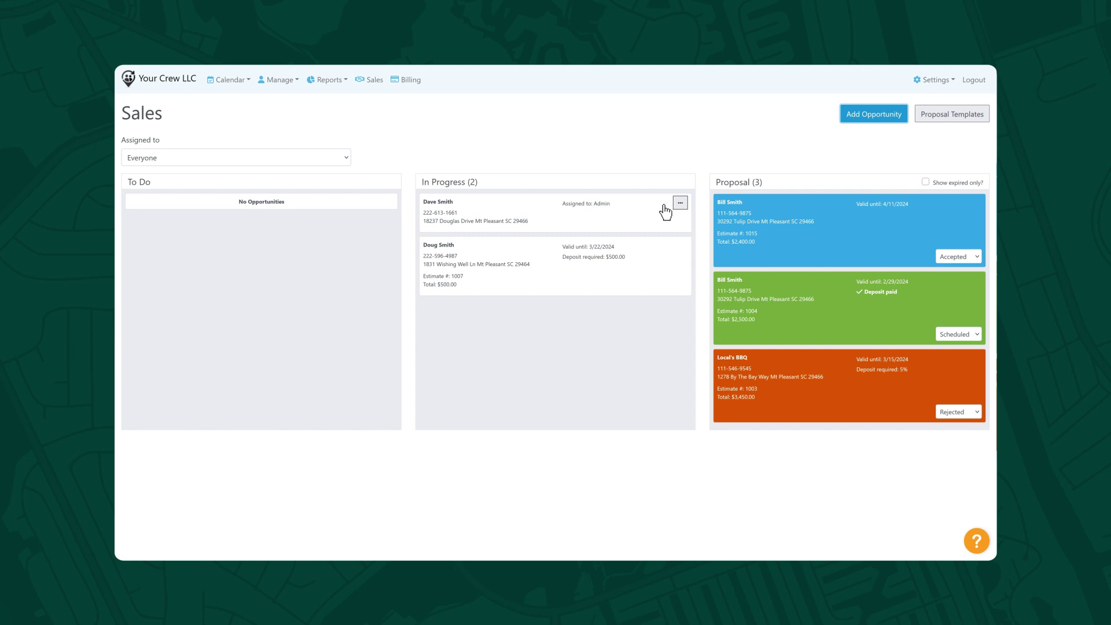
{"action": "left_click", "coordinate": [681, 205]}
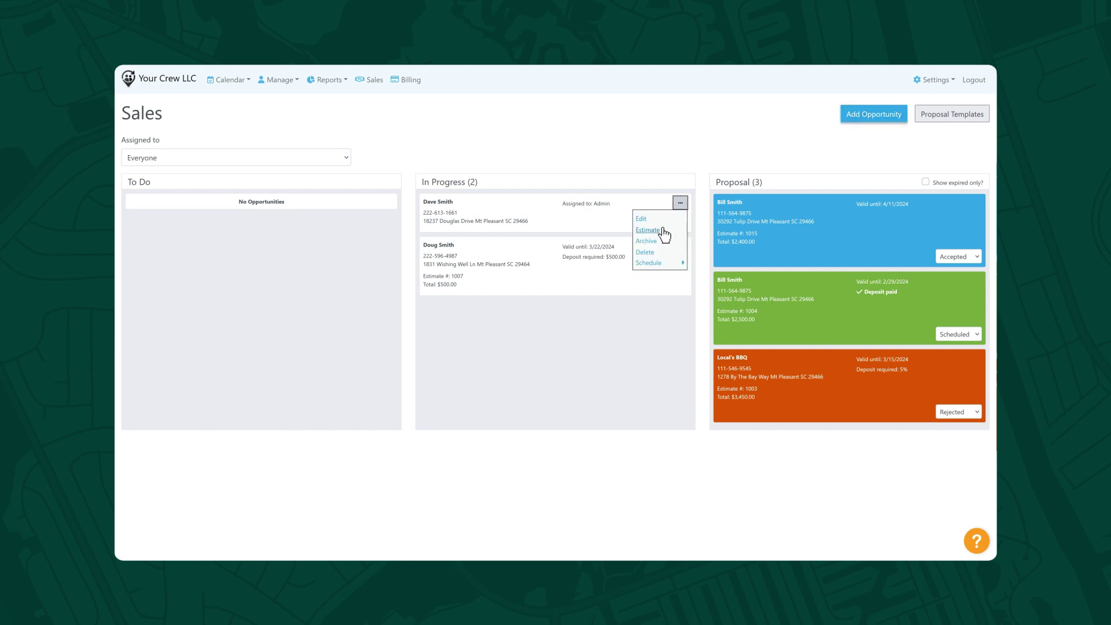
{"action": "left_click", "coordinate": [665, 230]}
{"action": "left_click", "coordinate": [502, 139]}
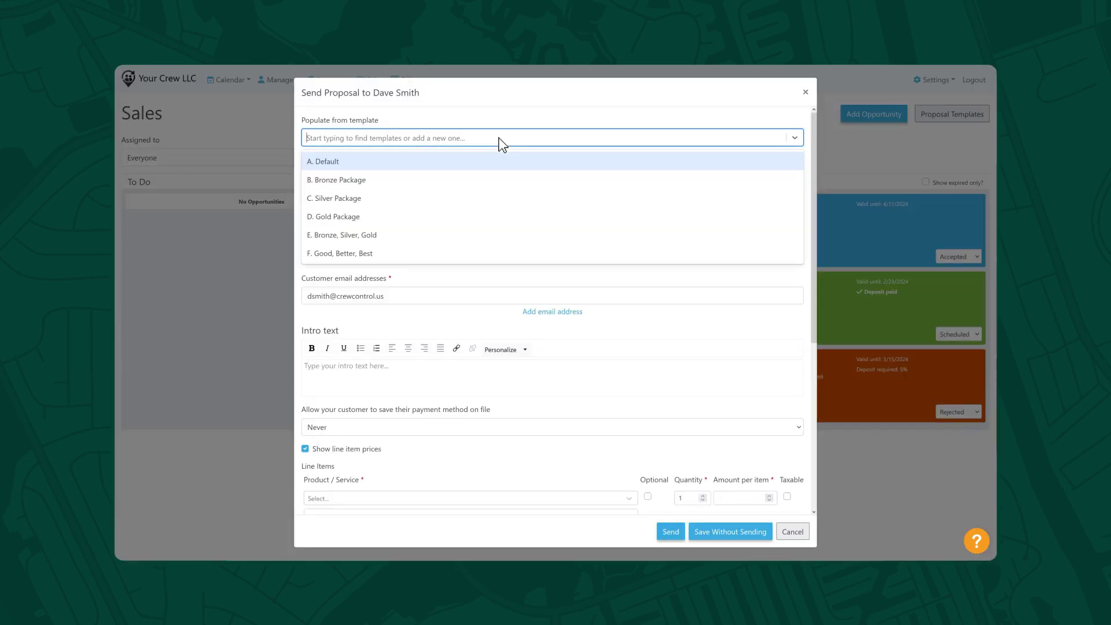
{"action": "left_click", "coordinate": [525, 157]}
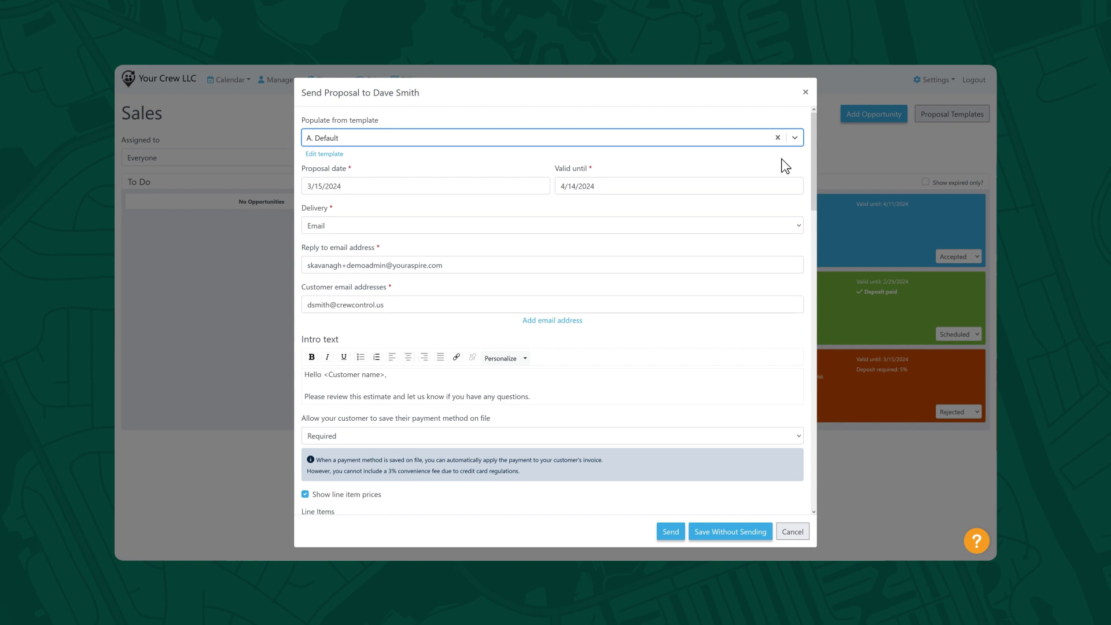
{"action": "left_click_drag", "start_coordinate": [812, 158], "coordinate": [845, 373]}
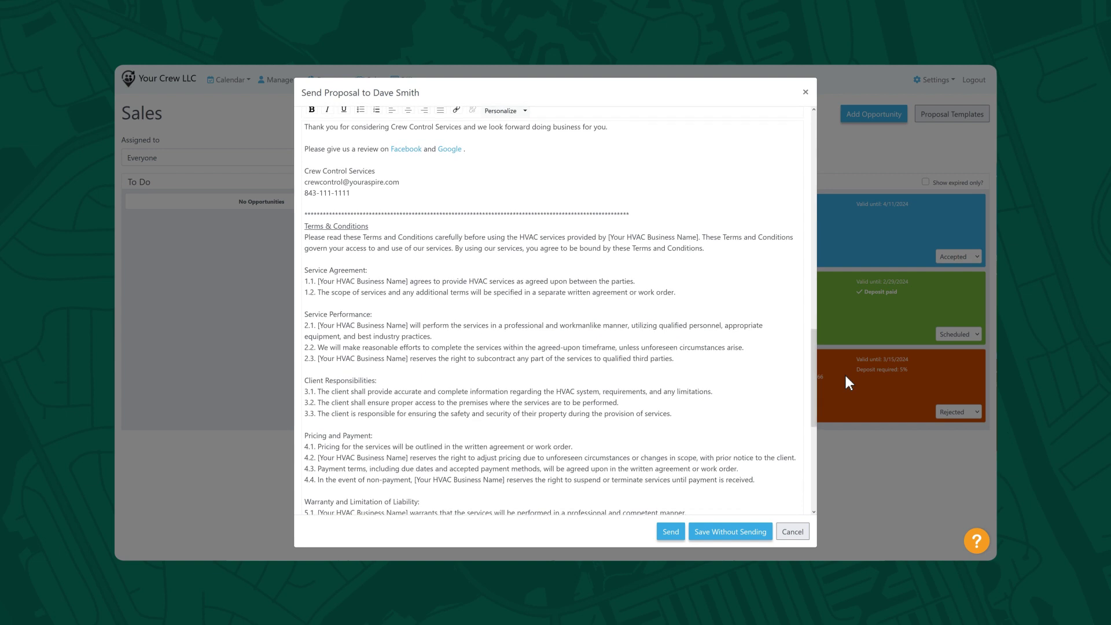
{"action": "left_click", "coordinate": [671, 531]}
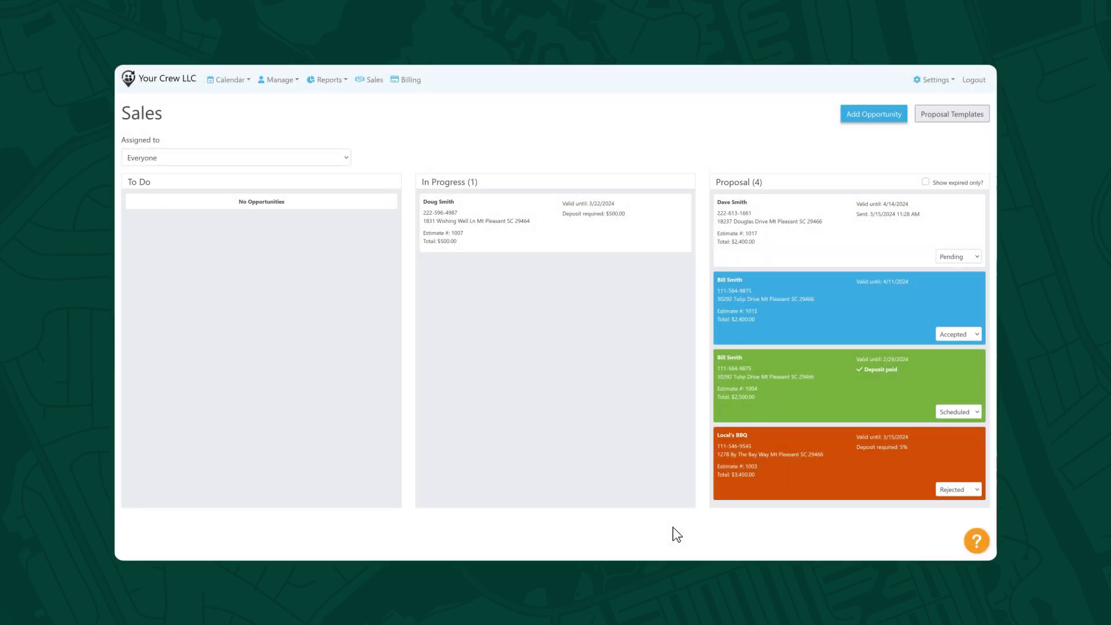
- Edit the sent proposal to use Deposit as its 50% deposit item and save
{"action": "left_click", "coordinate": [975, 203]}
{"action": "mouse_move", "coordinate": [964, 219]}
{"action": "left_click", "coordinate": [887, 230]}
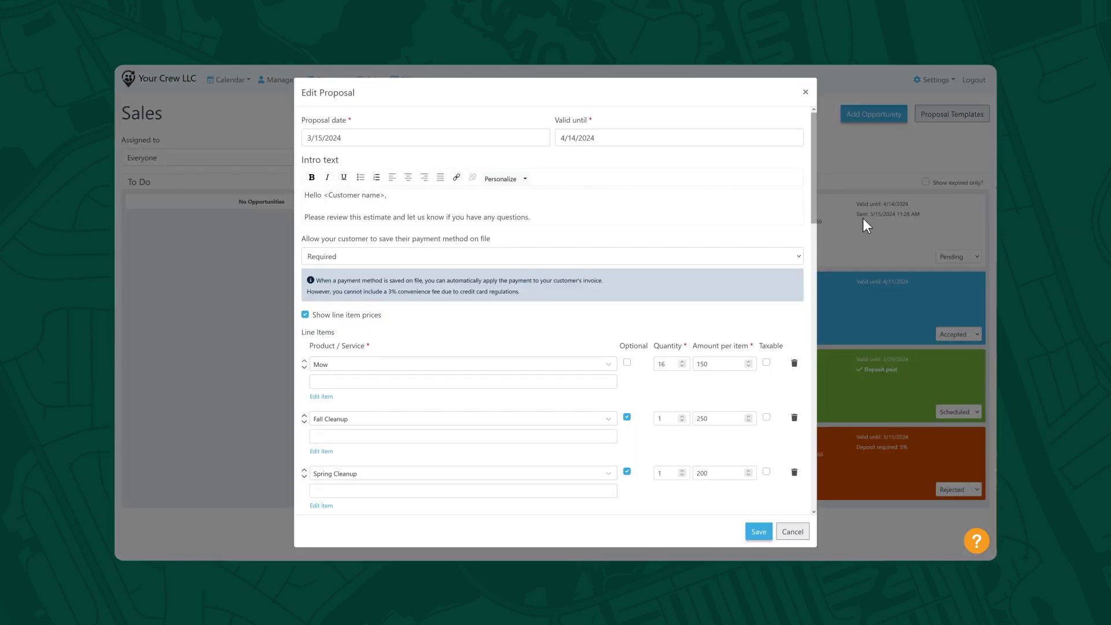
{"action": "scroll", "coordinate": [811, 238], "scroll_direction": "down", "scroll_amount": 2}
{"action": "scroll", "coordinate": [809, 304], "scroll_direction": "down", "scroll_amount": 4}
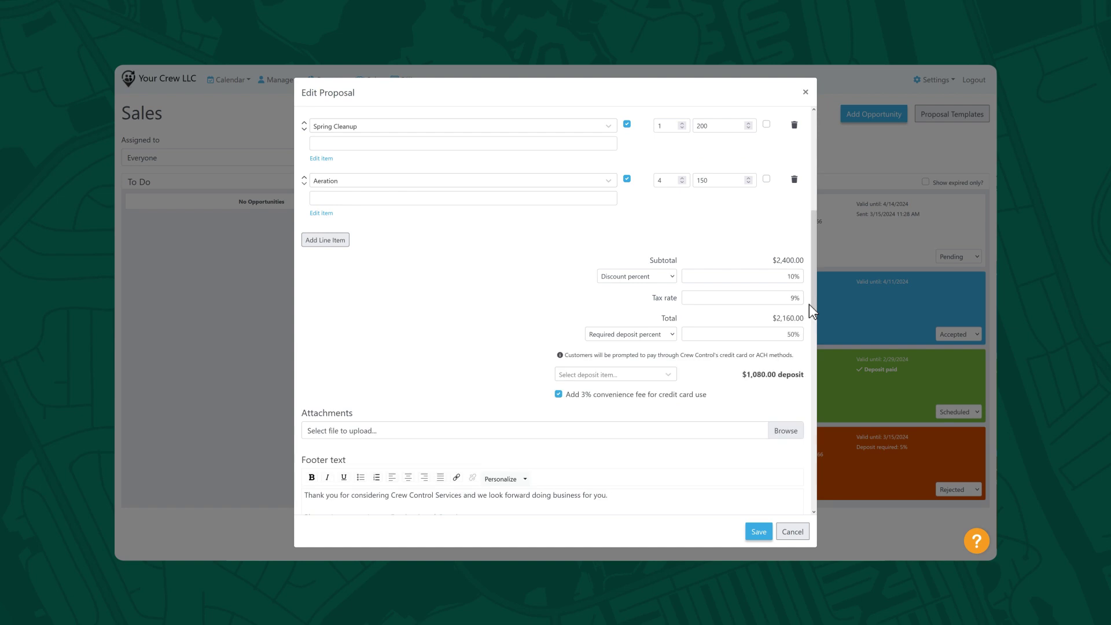
{"action": "left_click", "coordinate": [668, 374]}
{"action": "left_click", "coordinate": [649, 444]}
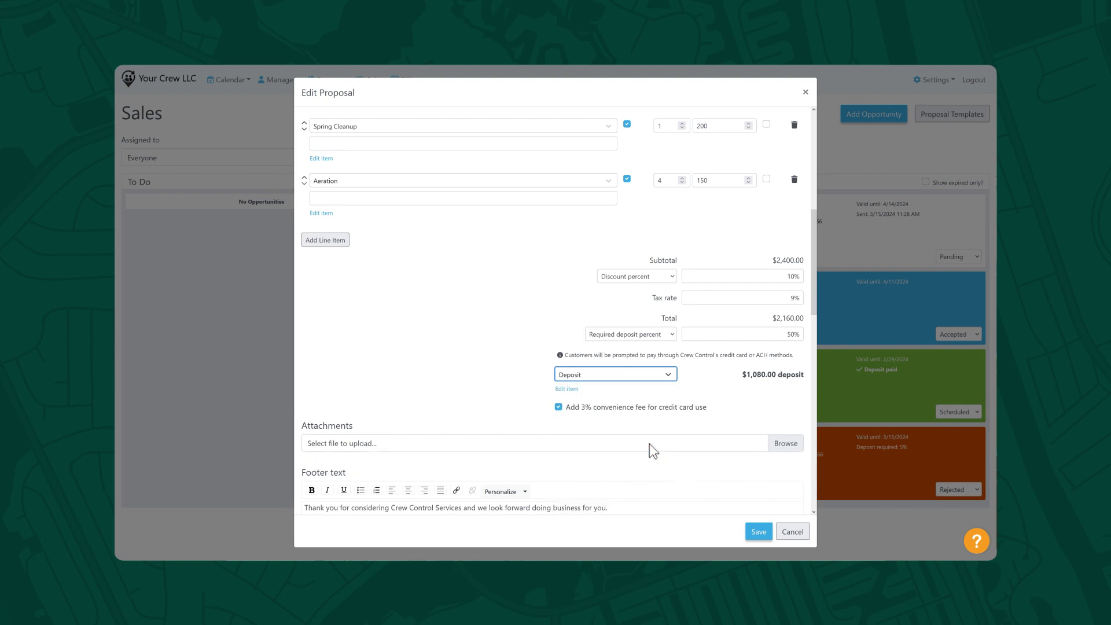
{"action": "left_click", "coordinate": [759, 534]}
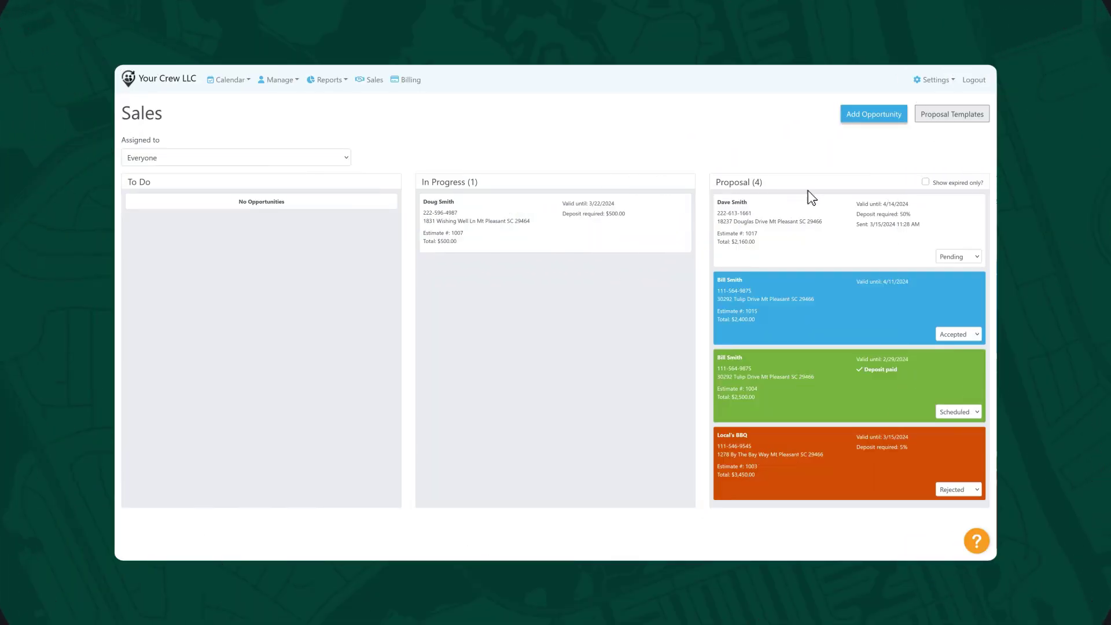
- Begin scheduling the proposal as a single job
{"action": "left_click", "coordinate": [971, 203]}
{"action": "mouse_move", "coordinate": [936, 295]}
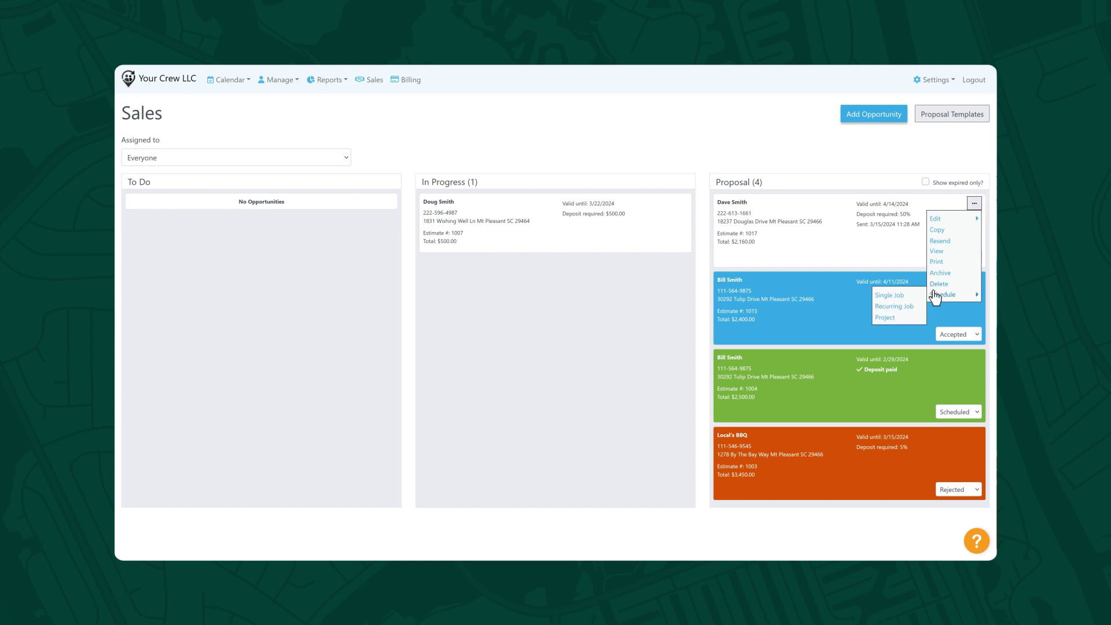
{"action": "left_click", "coordinate": [893, 294]}
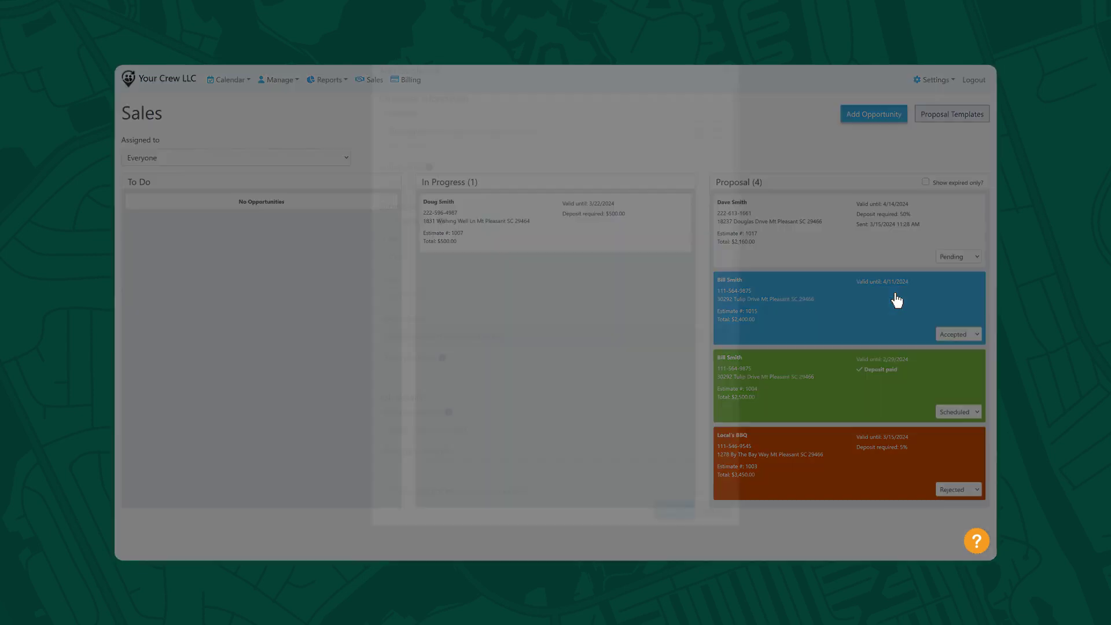
- Date the job March 20, 2024, apply the Maintenance checklist, and tag it with Mowing
{"action": "left_click", "coordinate": [448, 327]}
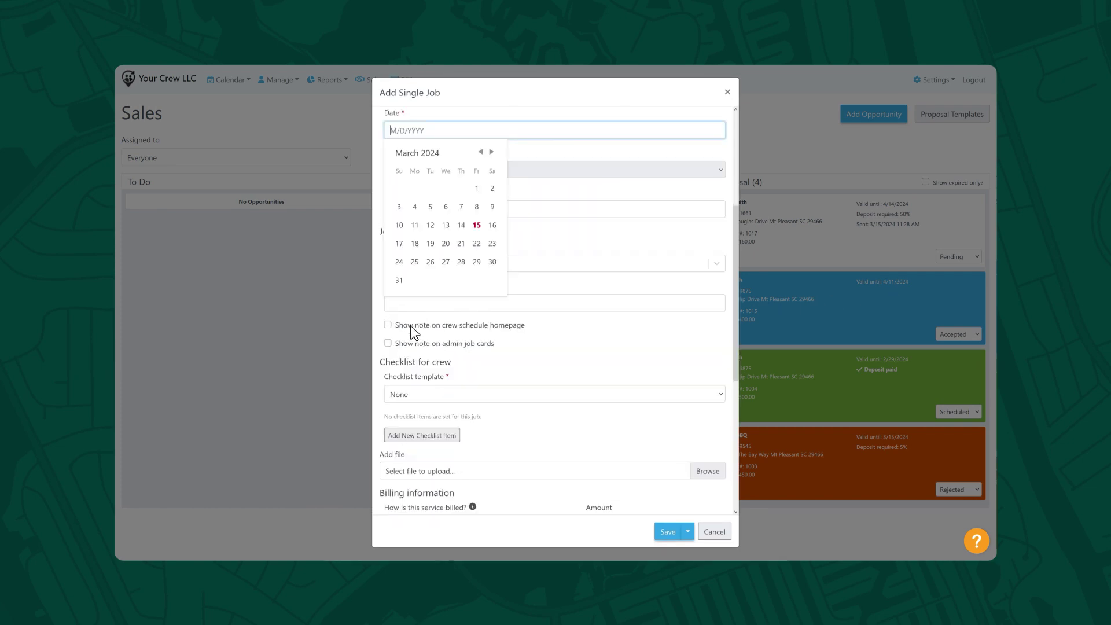
{"action": "left_click", "coordinate": [446, 244]}
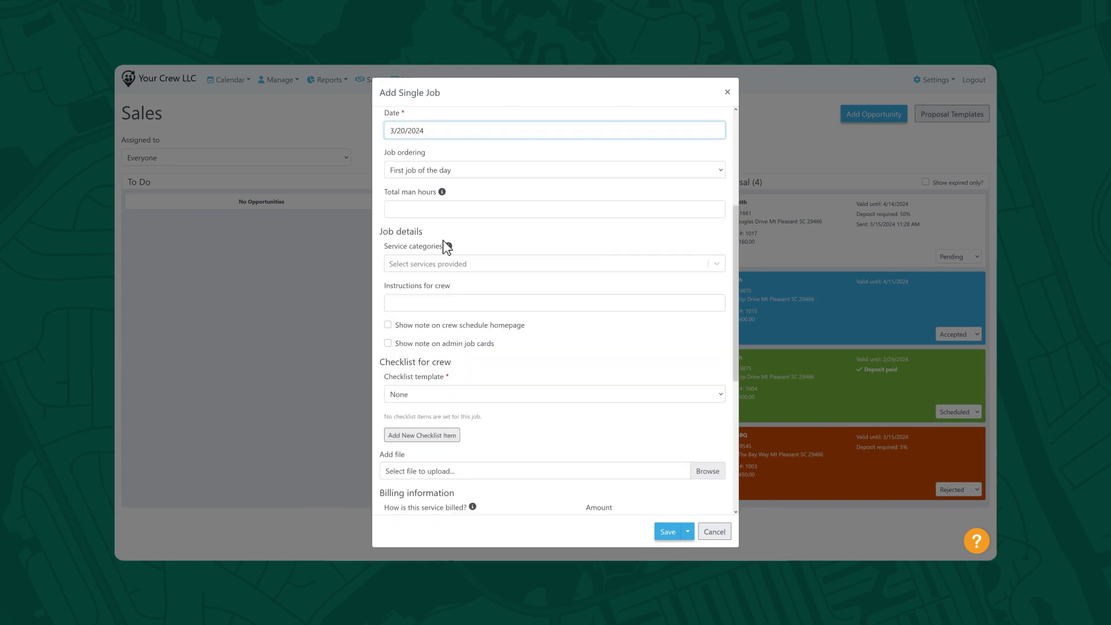
{"action": "left_click", "coordinate": [467, 395]}
{"action": "left_click", "coordinate": [484, 419]}
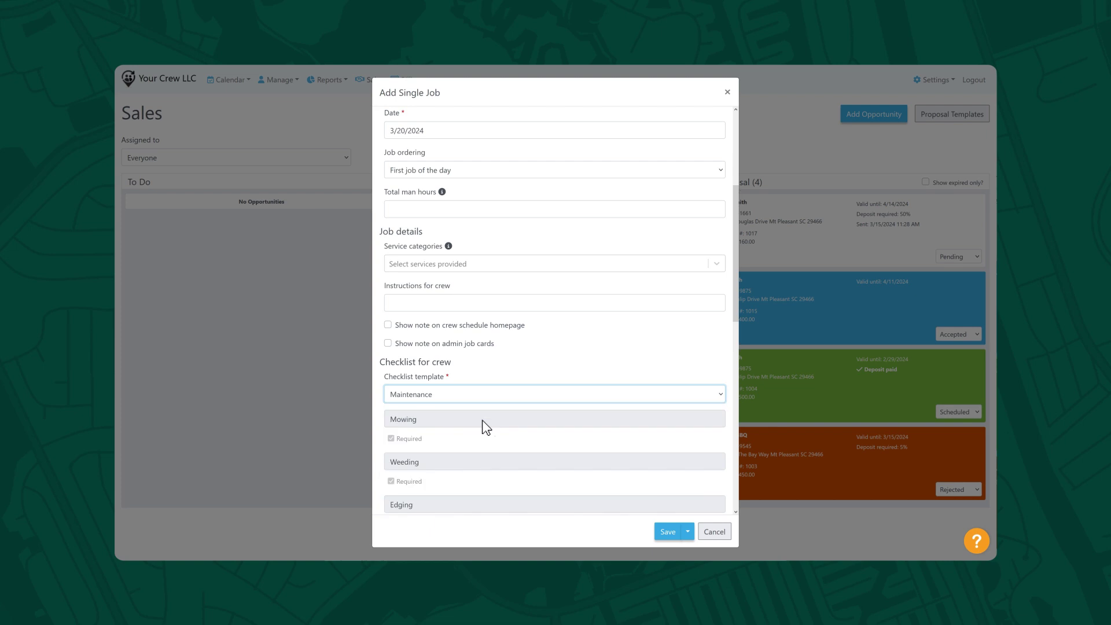
{"action": "left_click", "coordinate": [575, 266]}
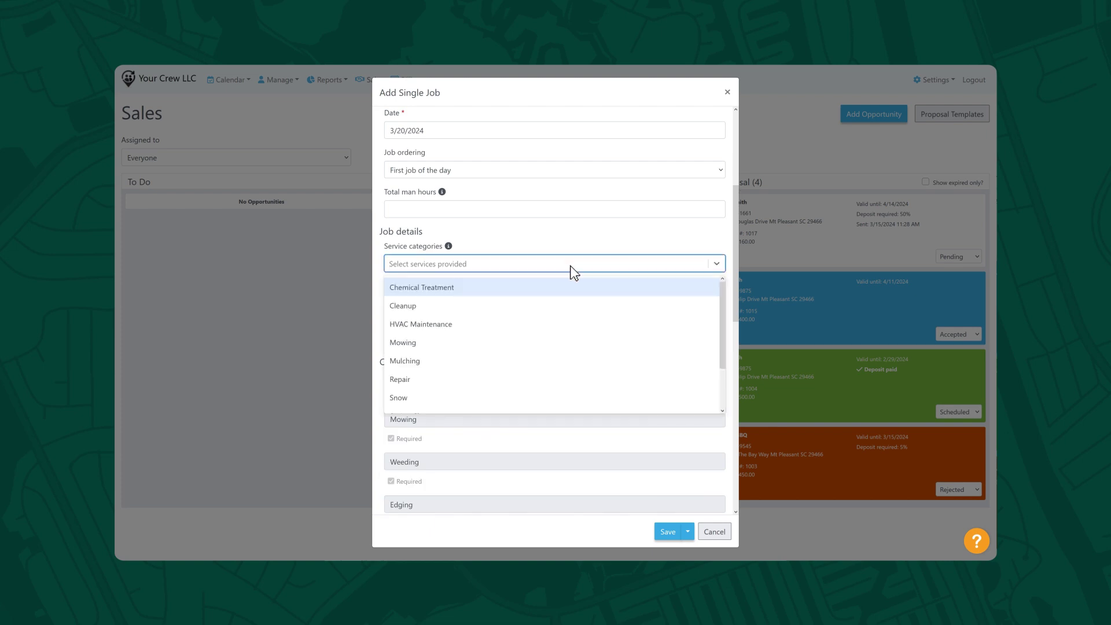
{"action": "left_click", "coordinate": [550, 343]}
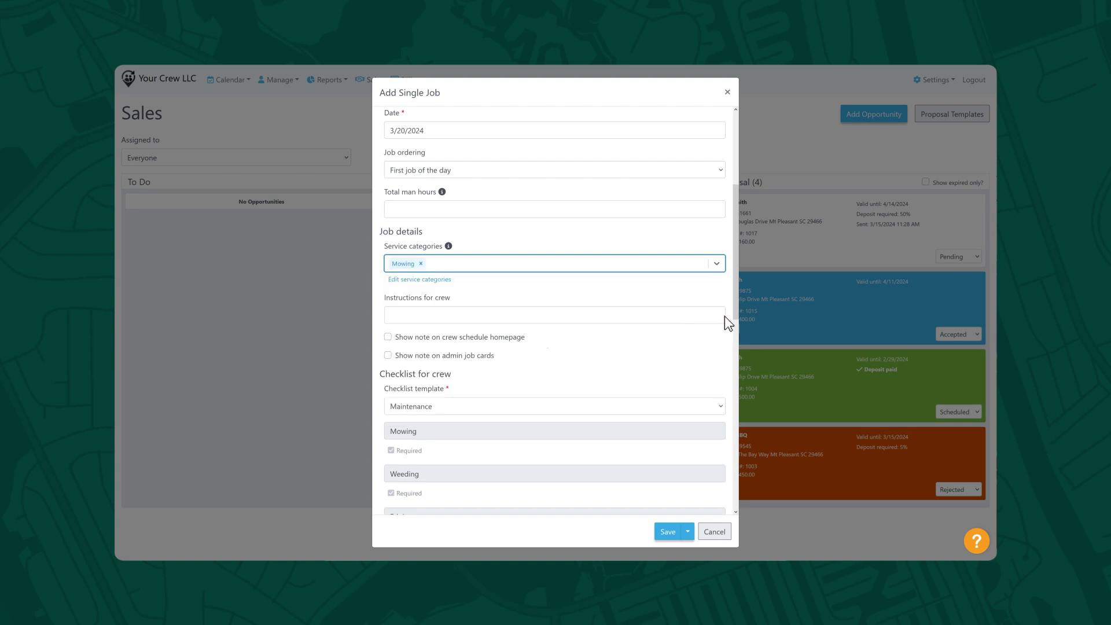
{"action": "left_click_drag", "start_coordinate": [734, 314], "coordinate": [745, 519]}
- Save the single job and confirm archiving its $2,160.00 proposal
{"action": "left_click", "coordinate": [668, 530]}
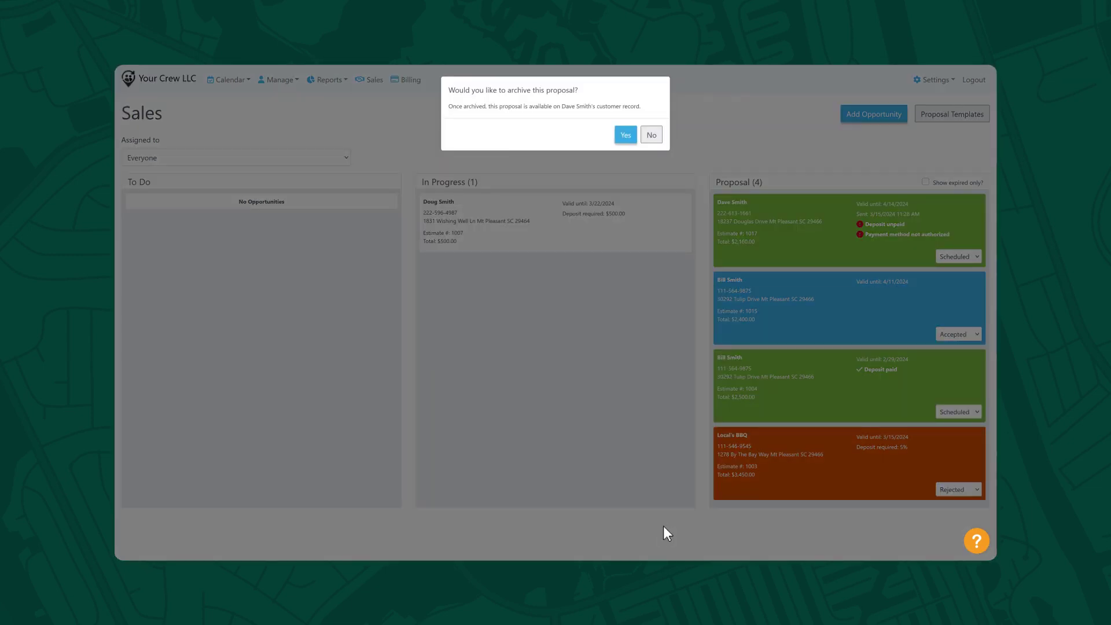
{"action": "left_click", "coordinate": [625, 135]}
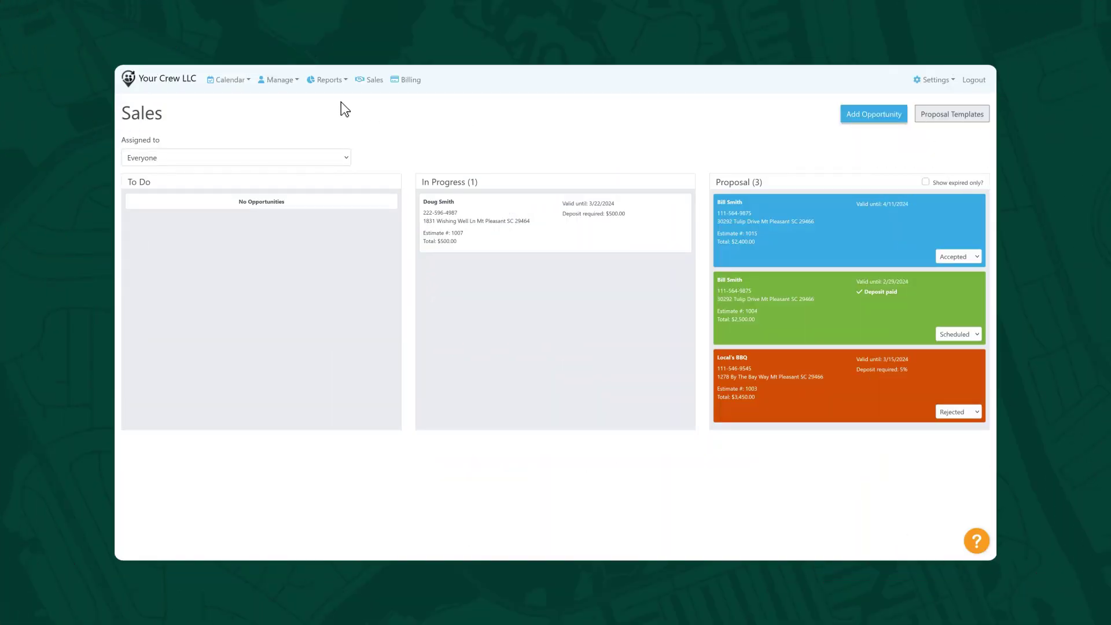
- Open the Mar 10 – Mar 16 dispatch calendar and expand Friday's summary showing 5 hr and $455.00
{"action": "left_click", "coordinate": [183, 82]}
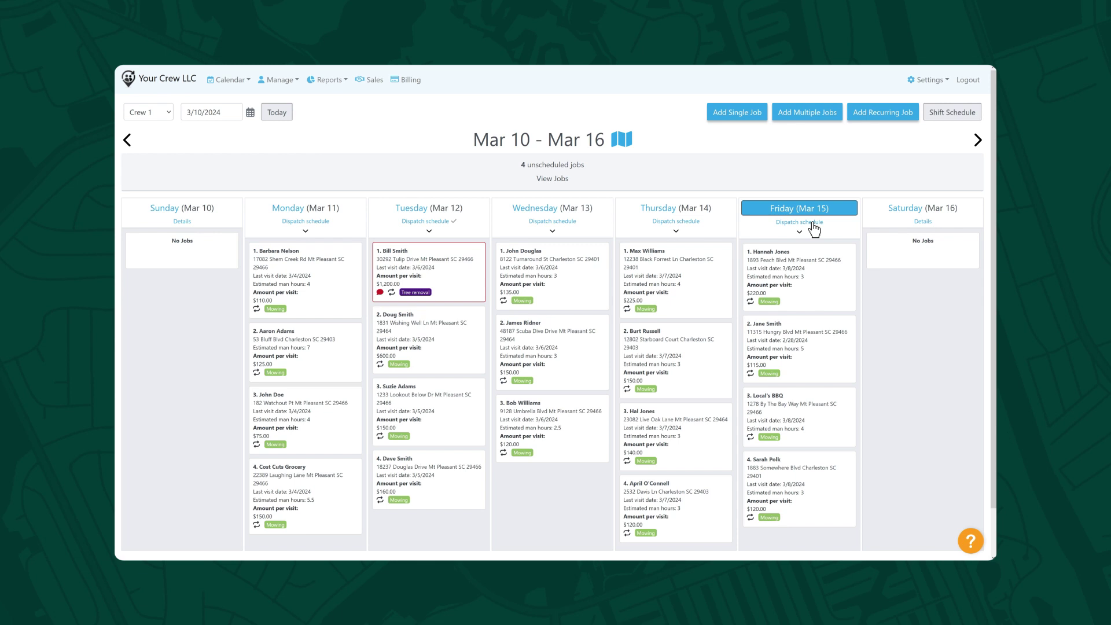
{"action": "left_click", "coordinate": [800, 232]}
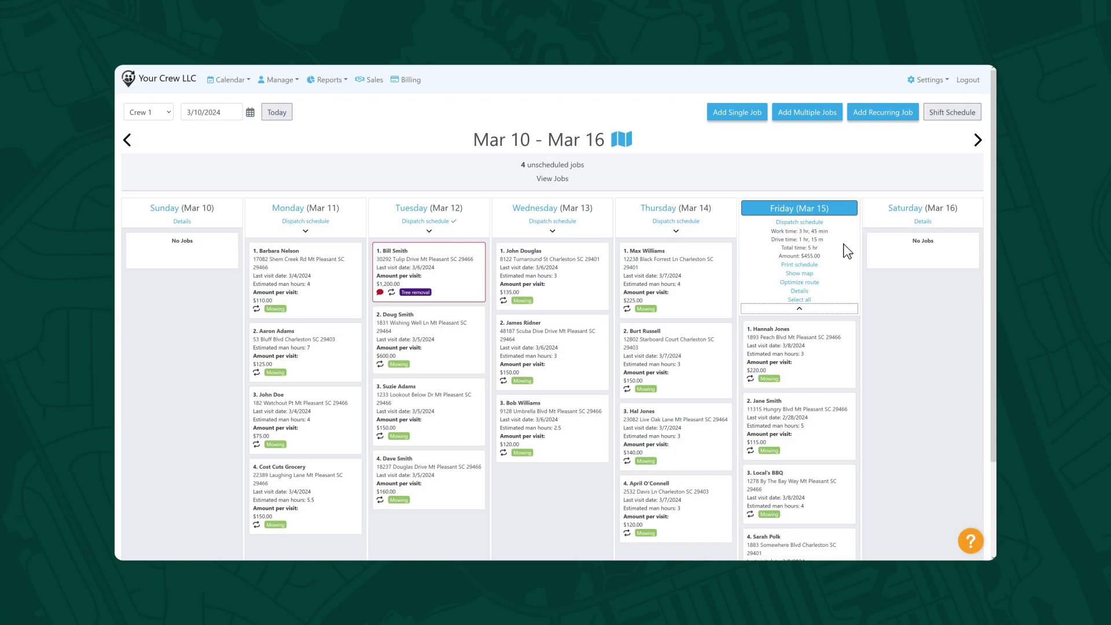
- Map Friday's route and optimize it so Local's BBQ comes first, totalling 4 hr 58 min
{"action": "left_click", "coordinate": [811, 274]}
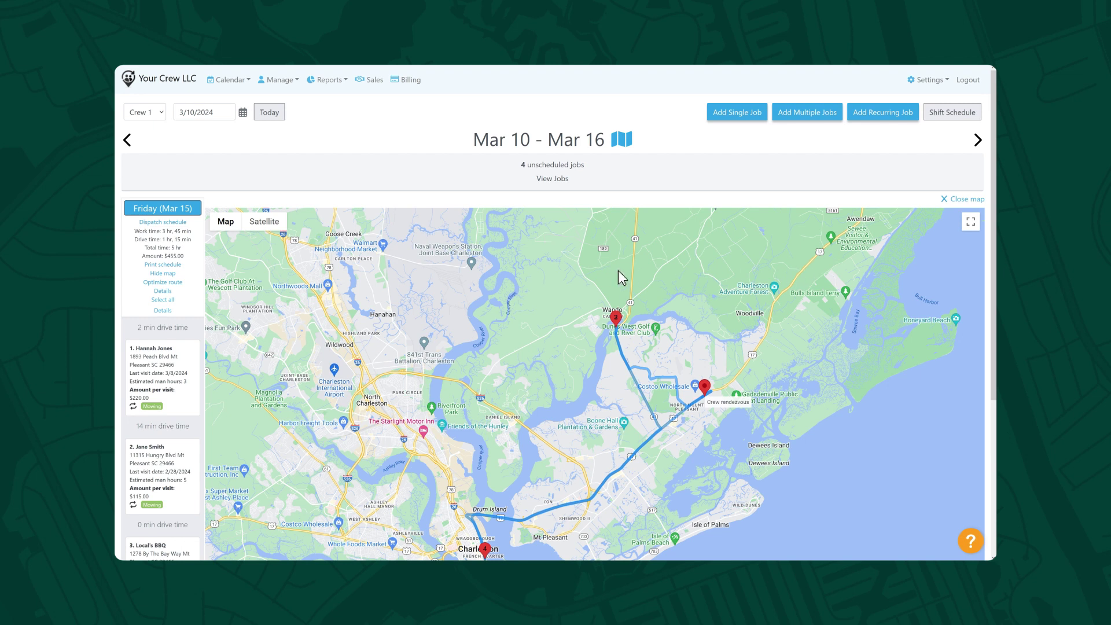
{"action": "left_click", "coordinate": [179, 283]}
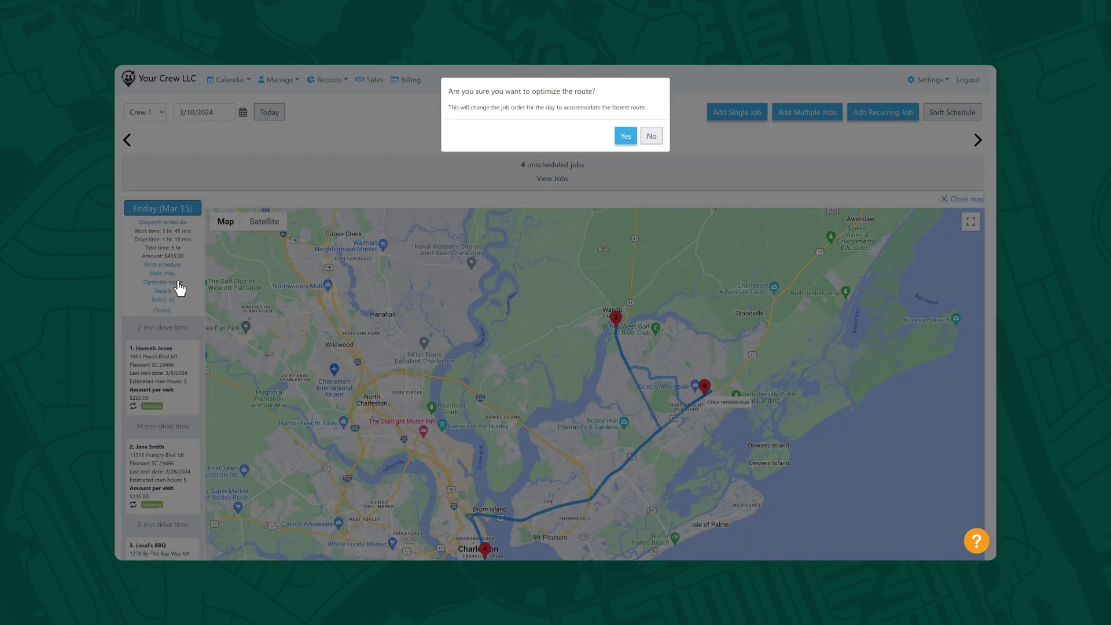
{"action": "left_click", "coordinate": [624, 136]}
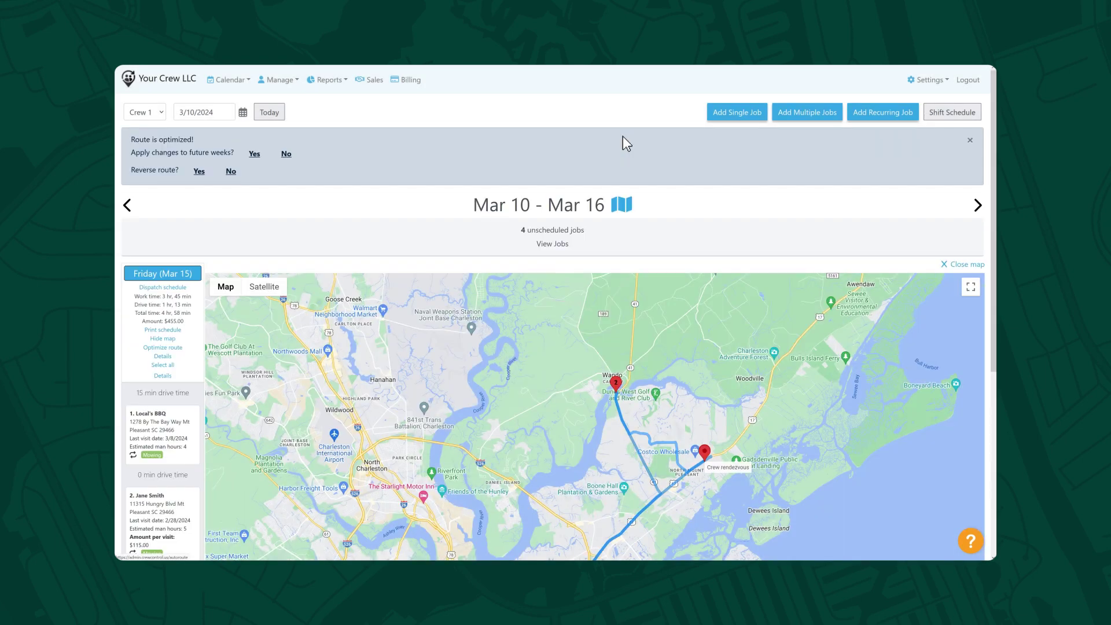
- Move the Local's BBQ job to the new date 3/20/2024
{"action": "left_click", "coordinate": [188, 415]}
{"action": "left_click", "coordinate": [183, 441]}
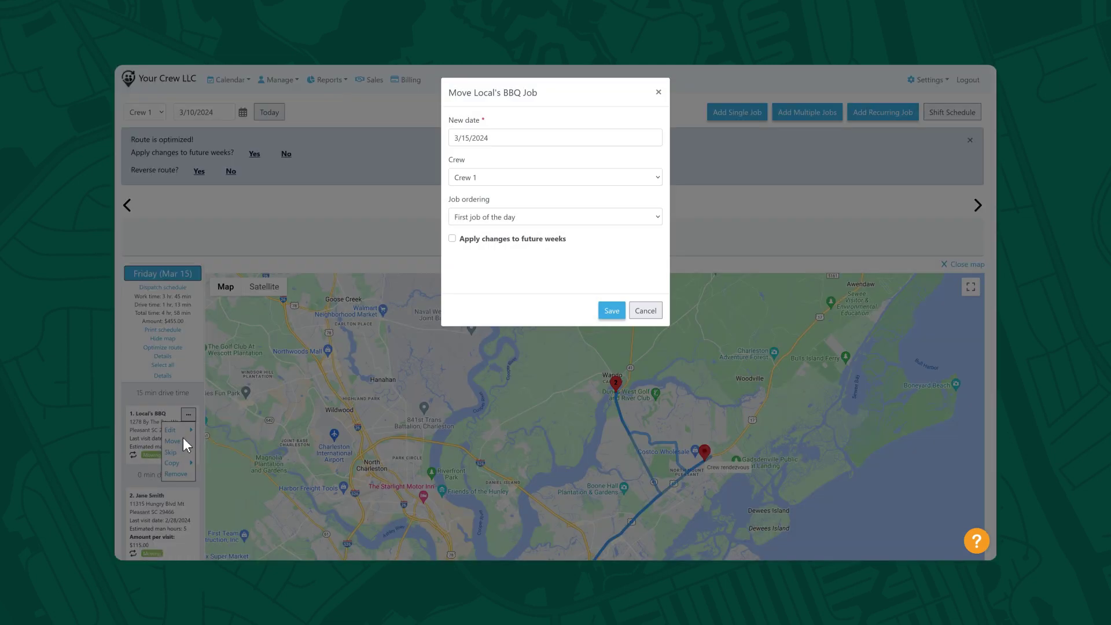
{"action": "left_click", "coordinate": [471, 140]}
{"action": "left_click", "coordinate": [510, 242]}
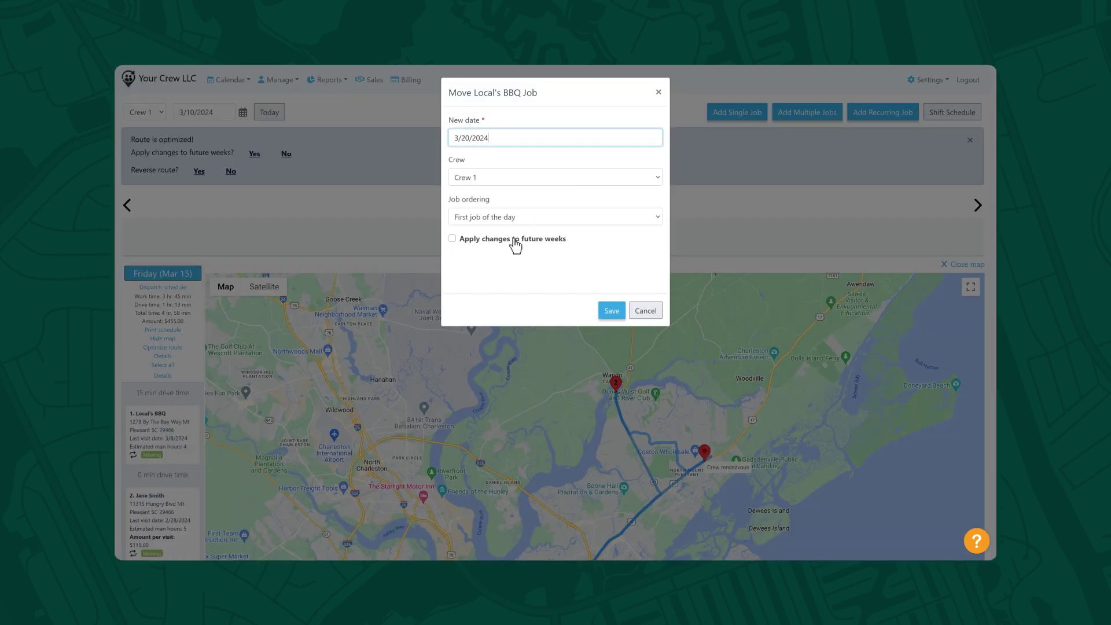
{"action": "left_click", "coordinate": [612, 311]}
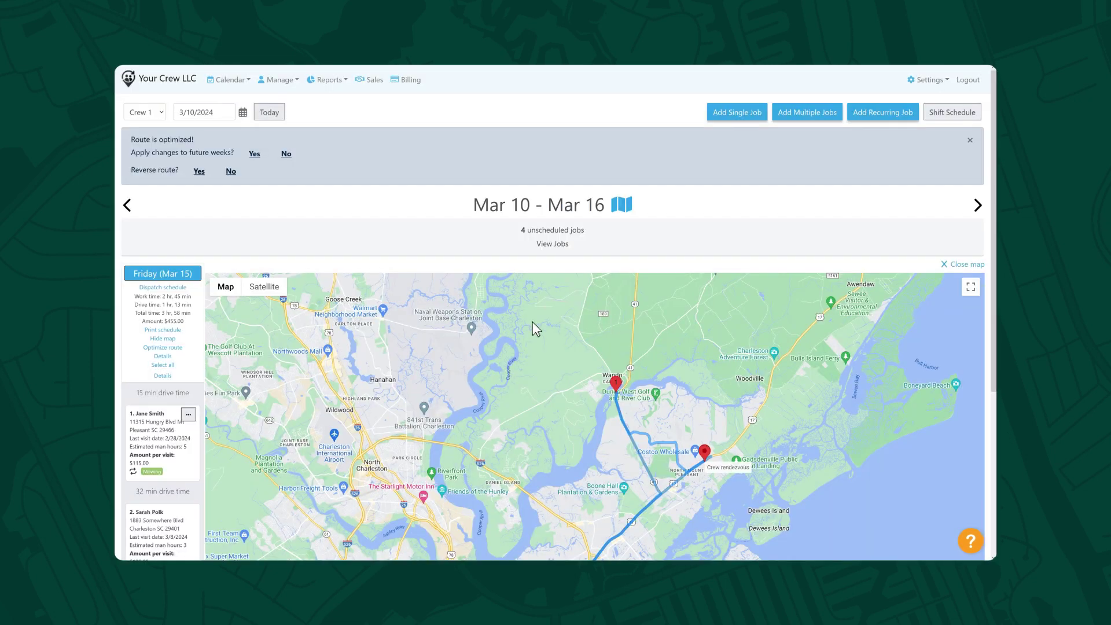
- Drag the recurring job off Friday and dispatch Friday's schedule to the crew
{"action": "left_click_drag", "start_coordinate": [178, 409], "coordinate": [535, 218]}
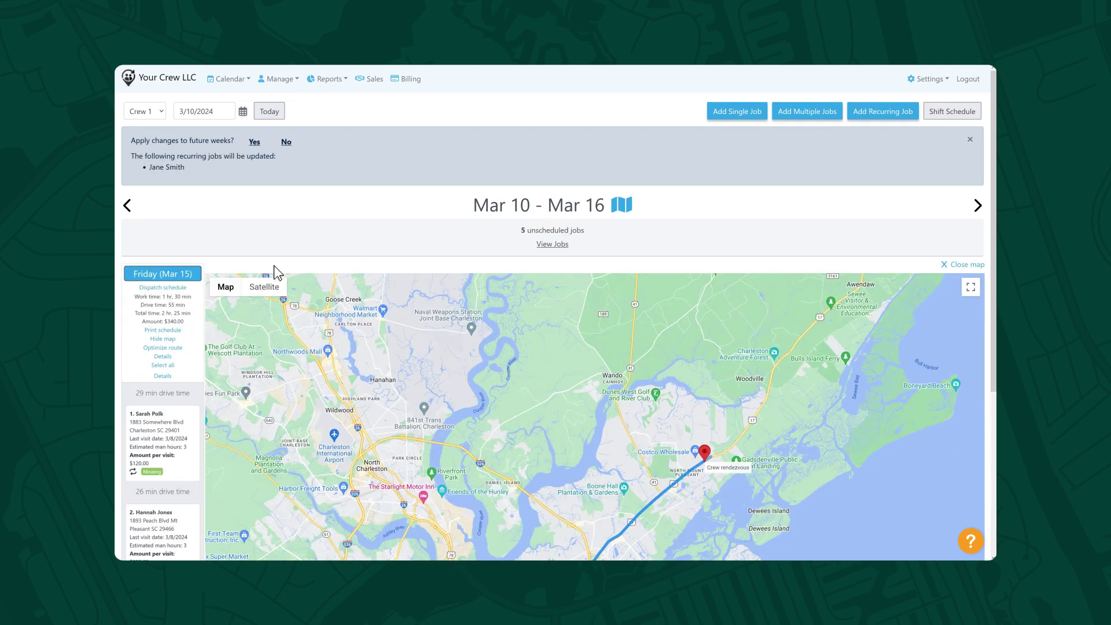
{"action": "left_click", "coordinate": [178, 287]}
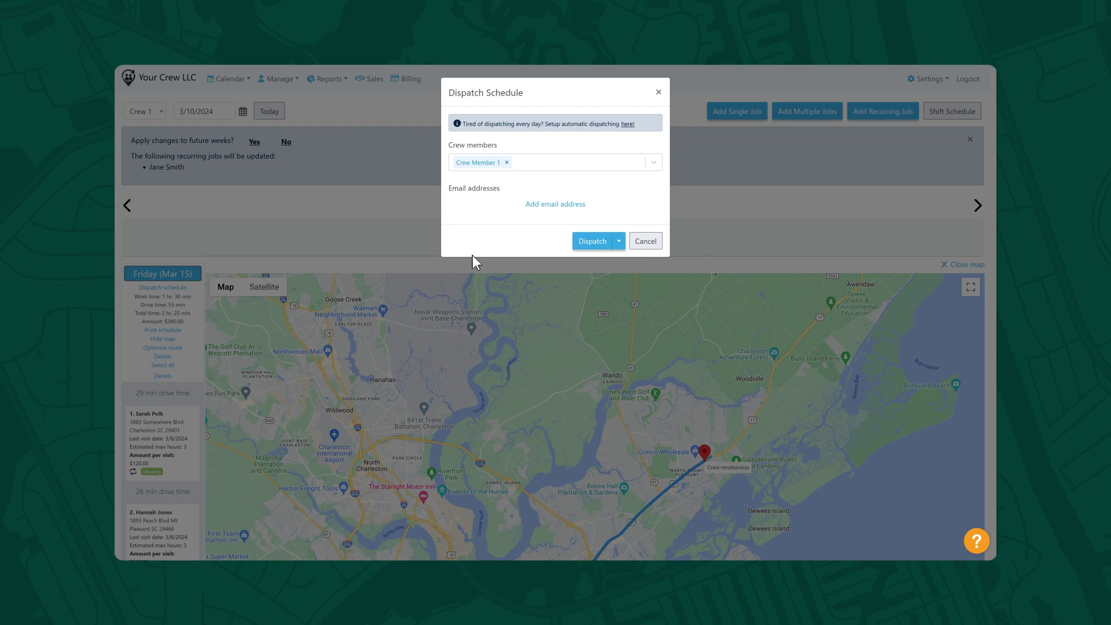
{"action": "left_click", "coordinate": [587, 244]}
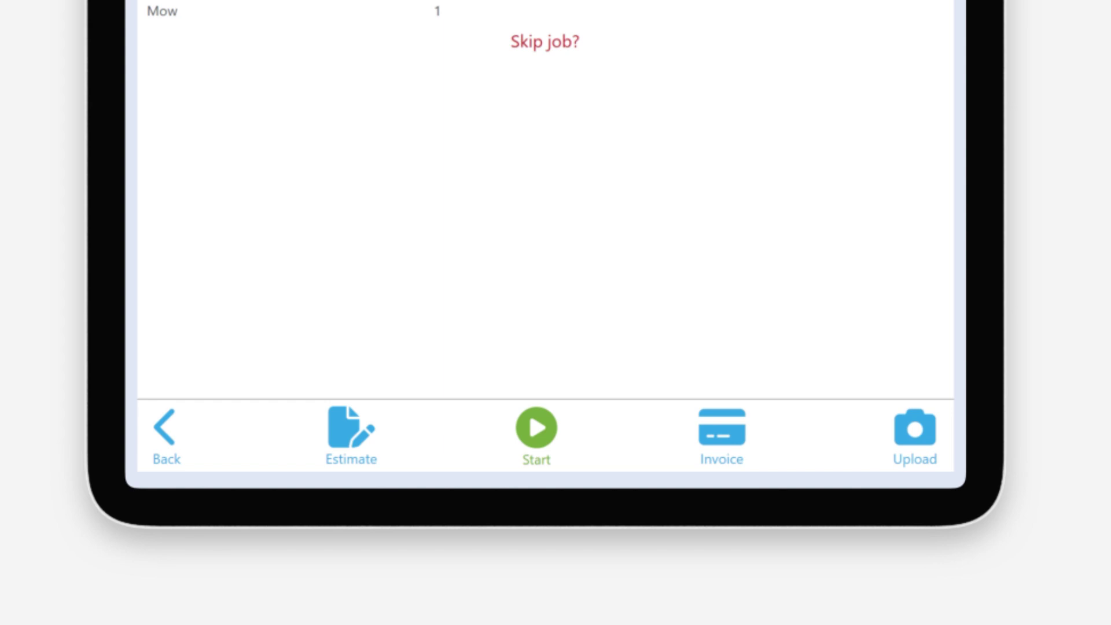
- Start the mowing job's timer on the tablet, recording a 10:55 AM start
{"action": "left_click", "coordinate": [537, 427]}
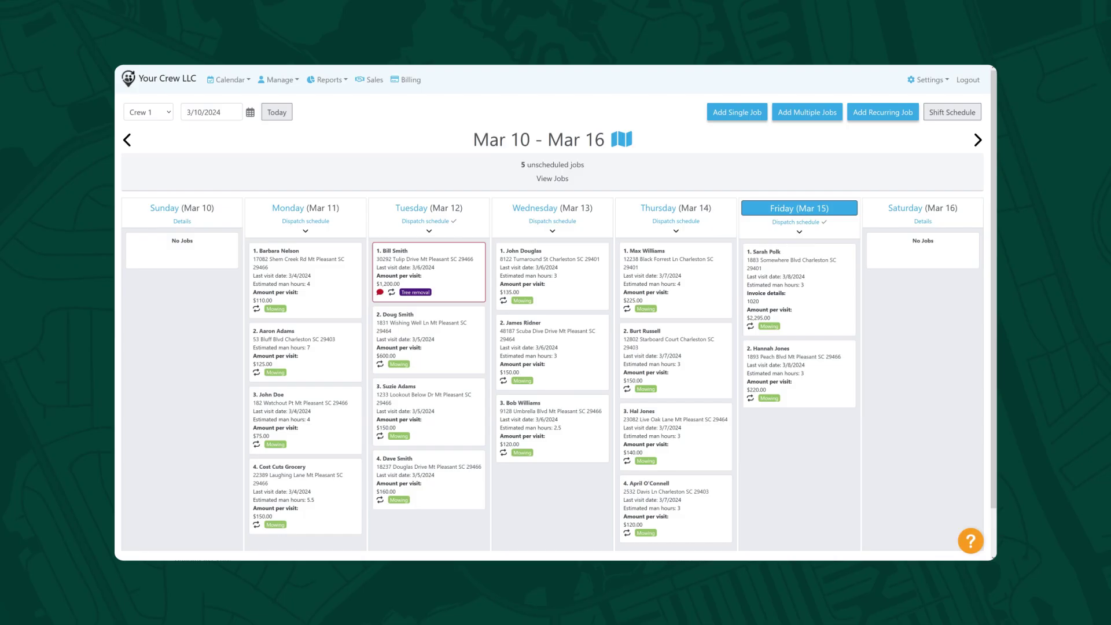
- From Friday's first job, stop the Mow job clock at 10:55 AM
{"action": "left_click", "coordinate": [800, 289]}
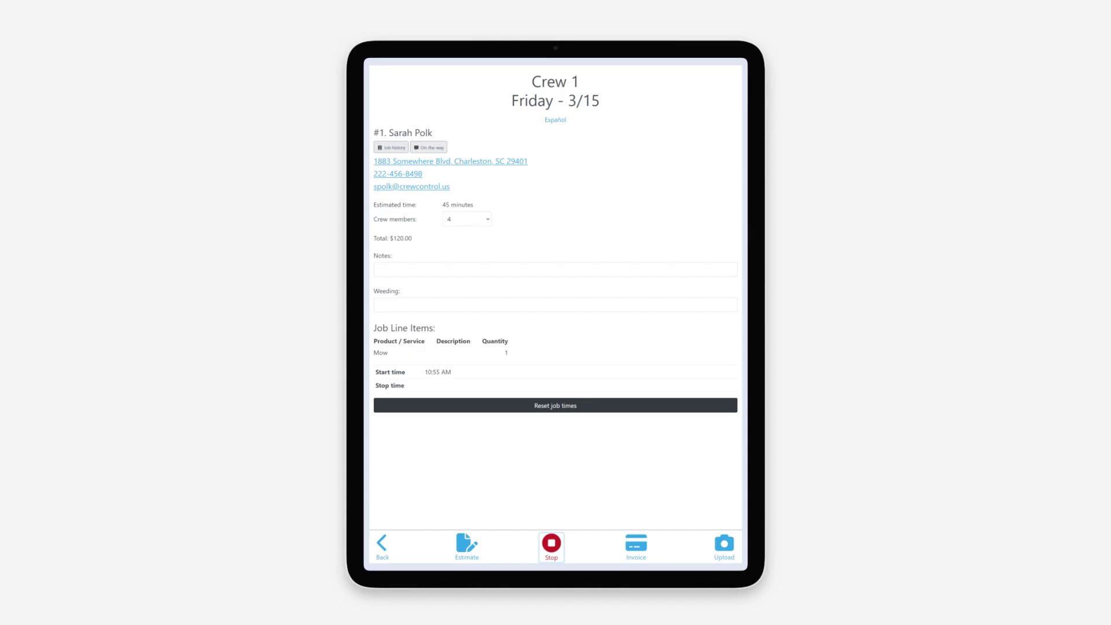
{"action": "left_click", "coordinate": [551, 543]}
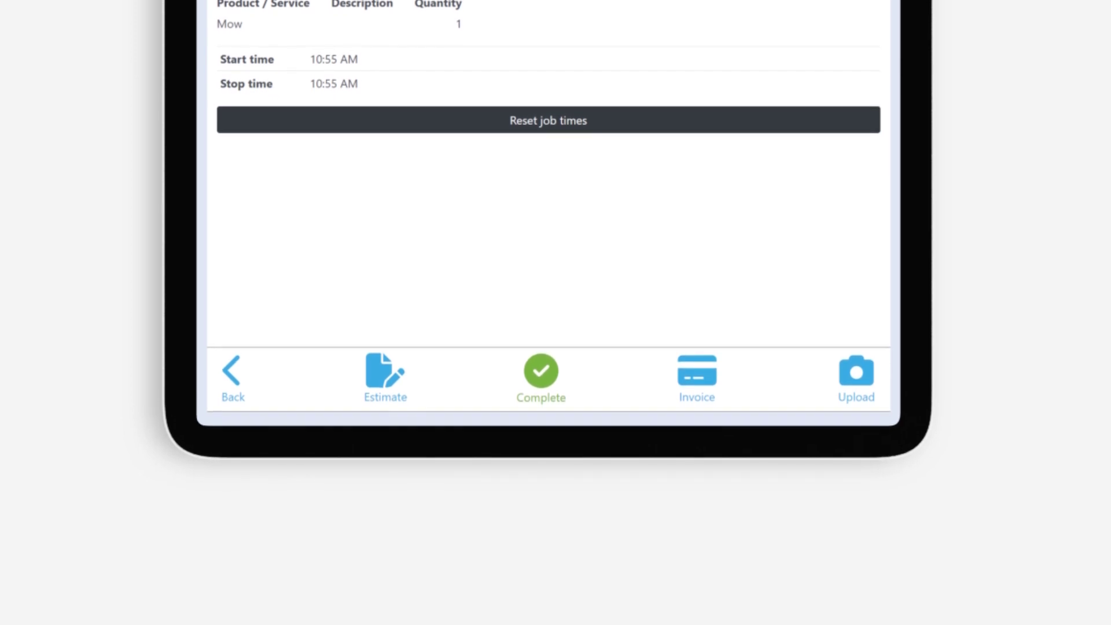
- Create a $2,295.00 estimate with an added line item and collect the customer's signature
{"action": "left_click", "coordinate": [384, 374]}
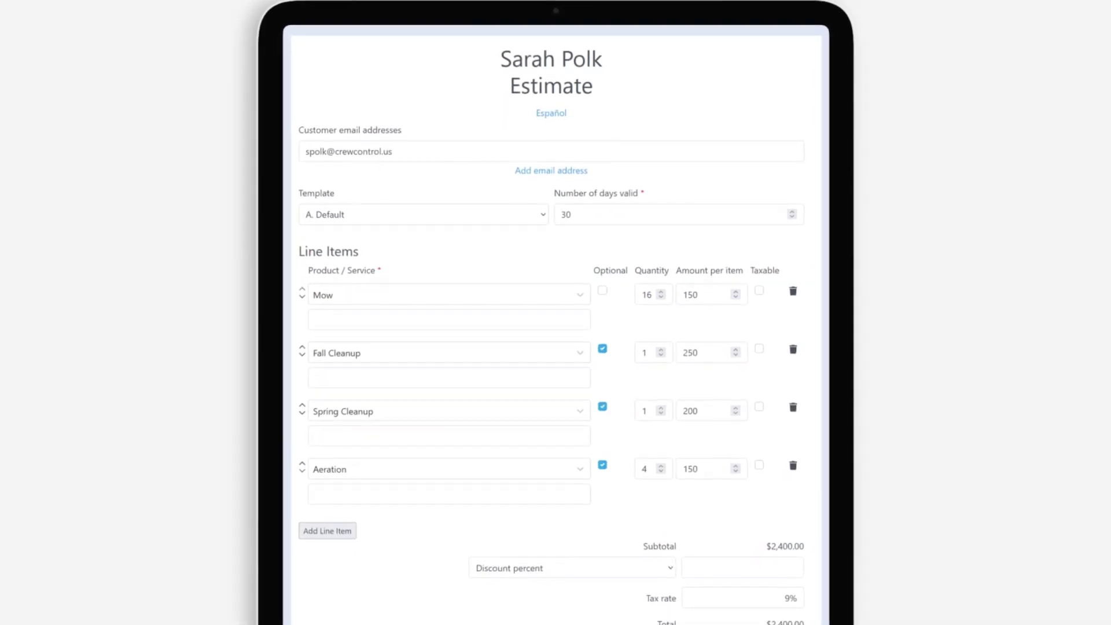
{"action": "left_click", "coordinate": [330, 538]}
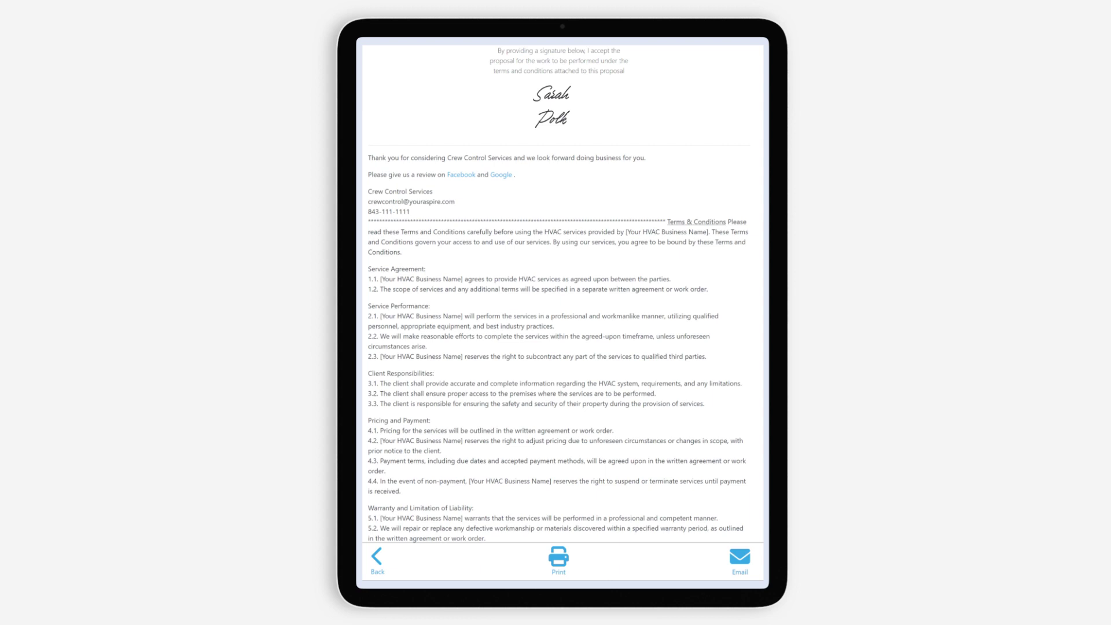
{"action": "left_click", "coordinate": [377, 556]}
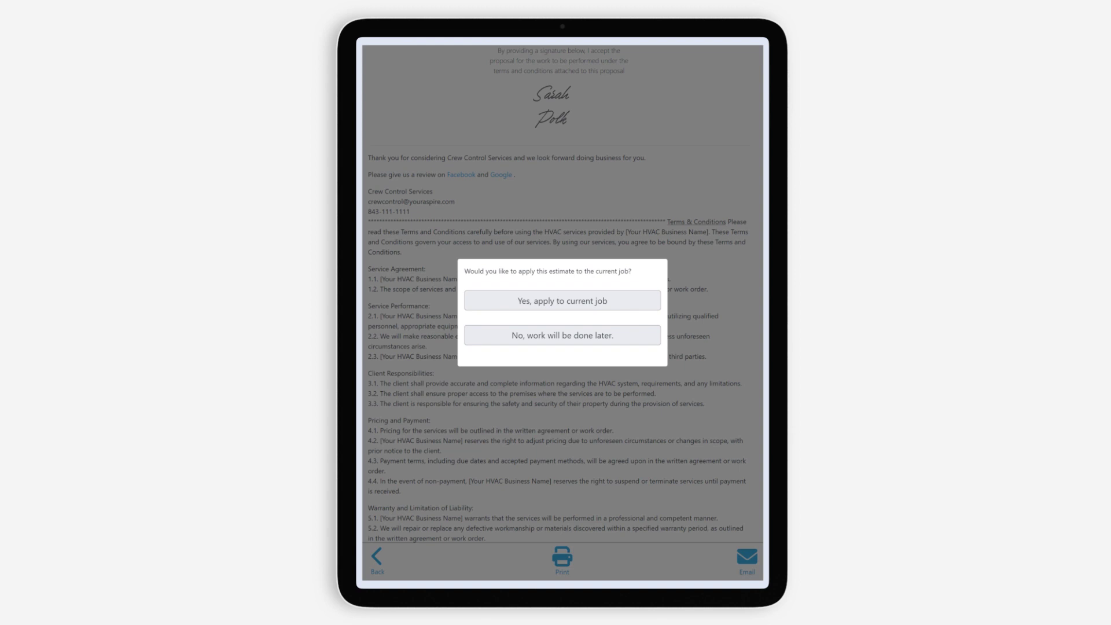
- Apply the signed estimate to the current job, producing the $2,550.00 invoice
{"action": "left_click", "coordinate": [530, 300]}
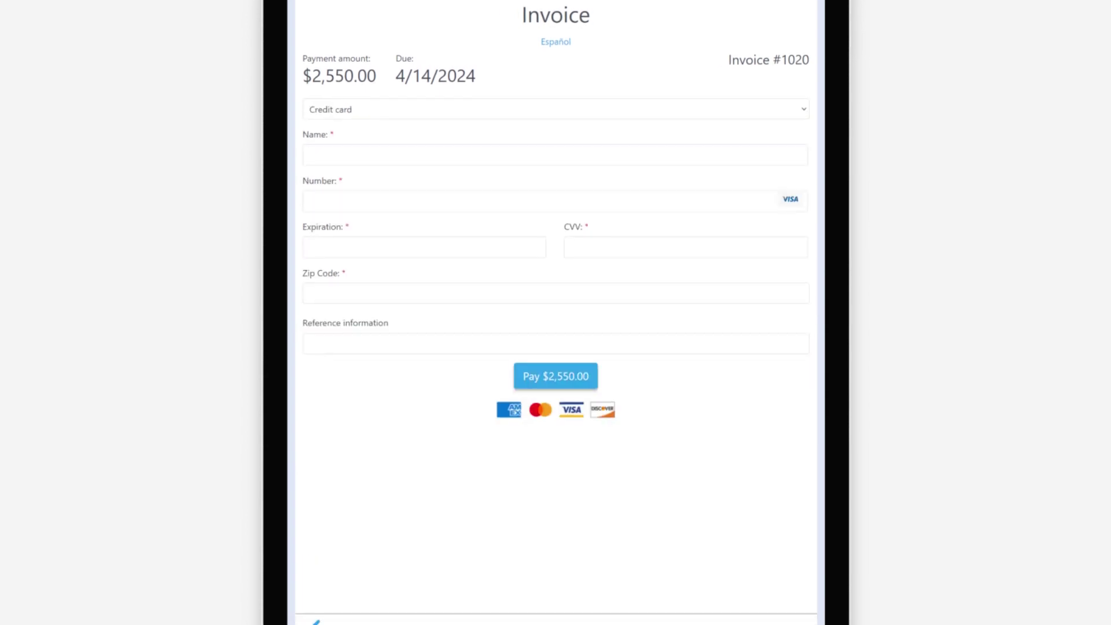
- Enter the cardholder's name and the card details on invoice #1020's payment form
{"action": "key", "text": "Tab"}
{"action": "type", "text": "4111111111111111056565425444"}
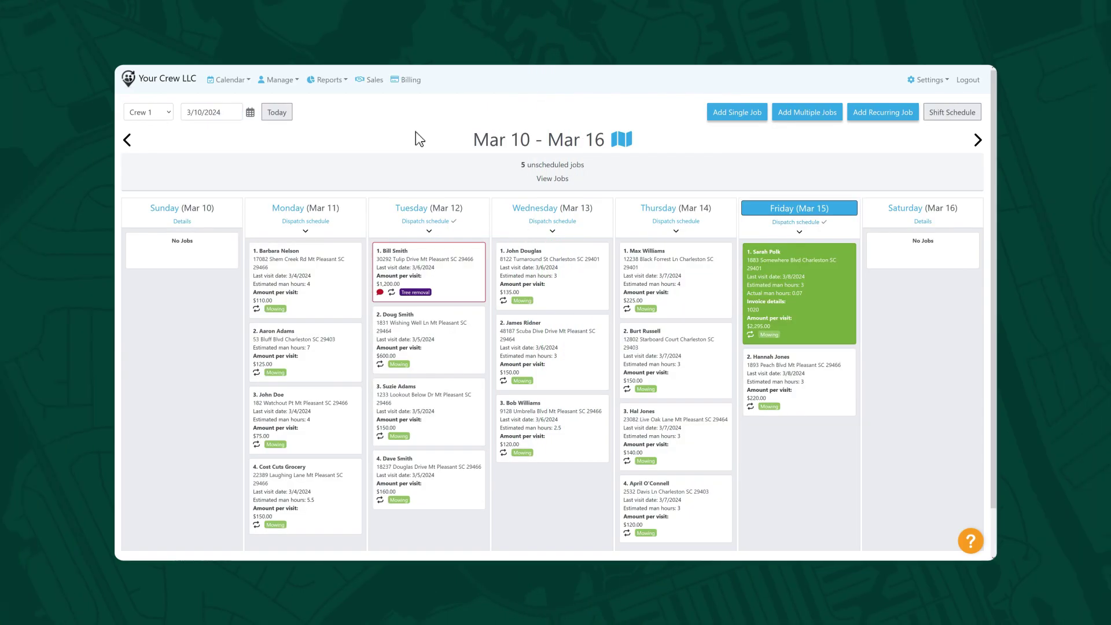
- On Billing, set the $125.00 snow job's invoice delivery to Email and send it
{"action": "left_click", "coordinate": [411, 81]}
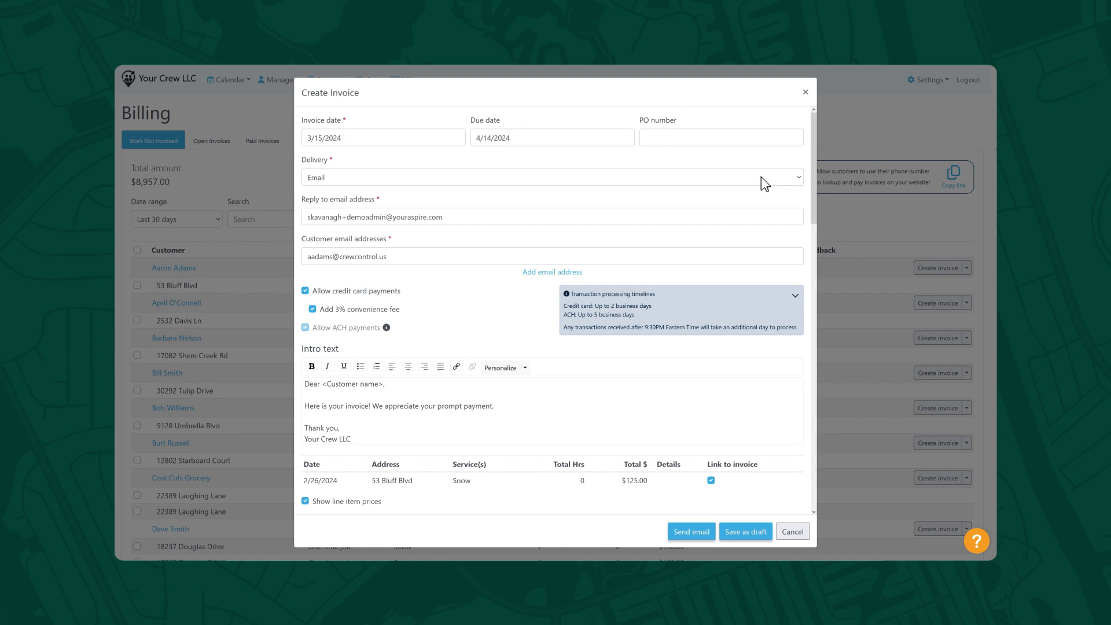
{"action": "left_click", "coordinate": [761, 177]}
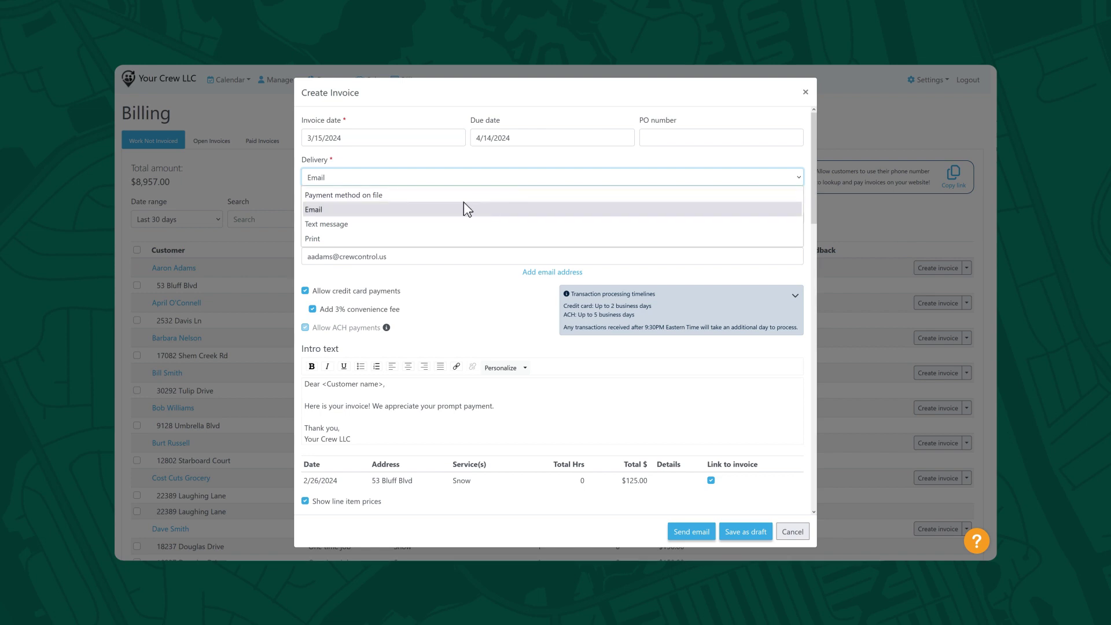
{"action": "left_click", "coordinate": [348, 210]}
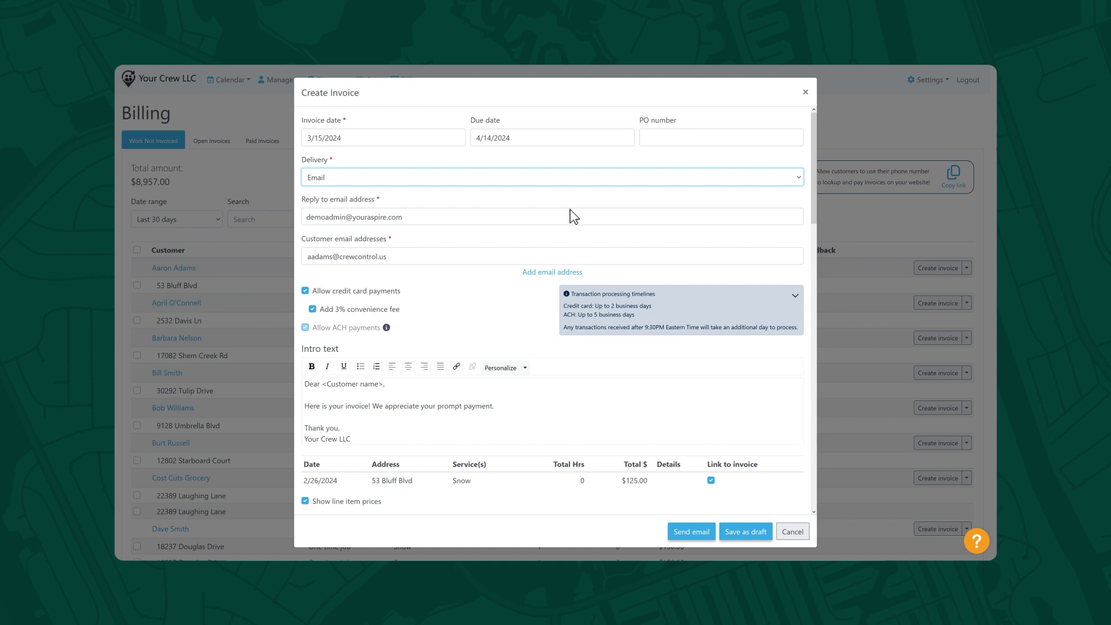
{"action": "left_click_drag", "start_coordinate": [815, 210], "coordinate": [797, 399]}
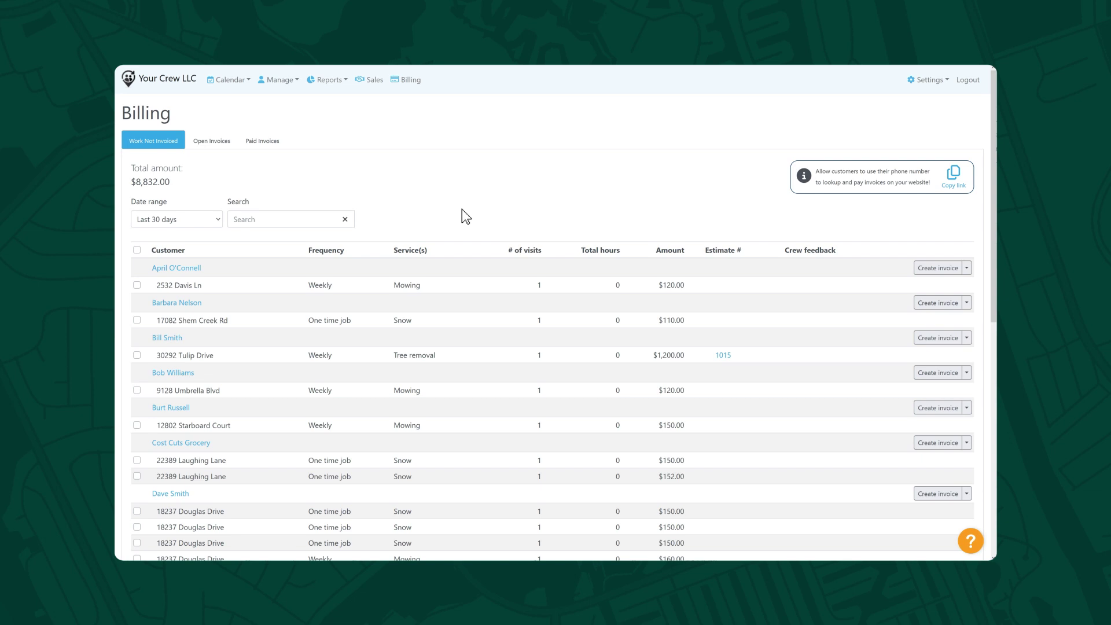
- Tick the select-all box for all $8,832.00 of uninvoiced work
{"action": "left_click", "coordinate": [136, 250]}
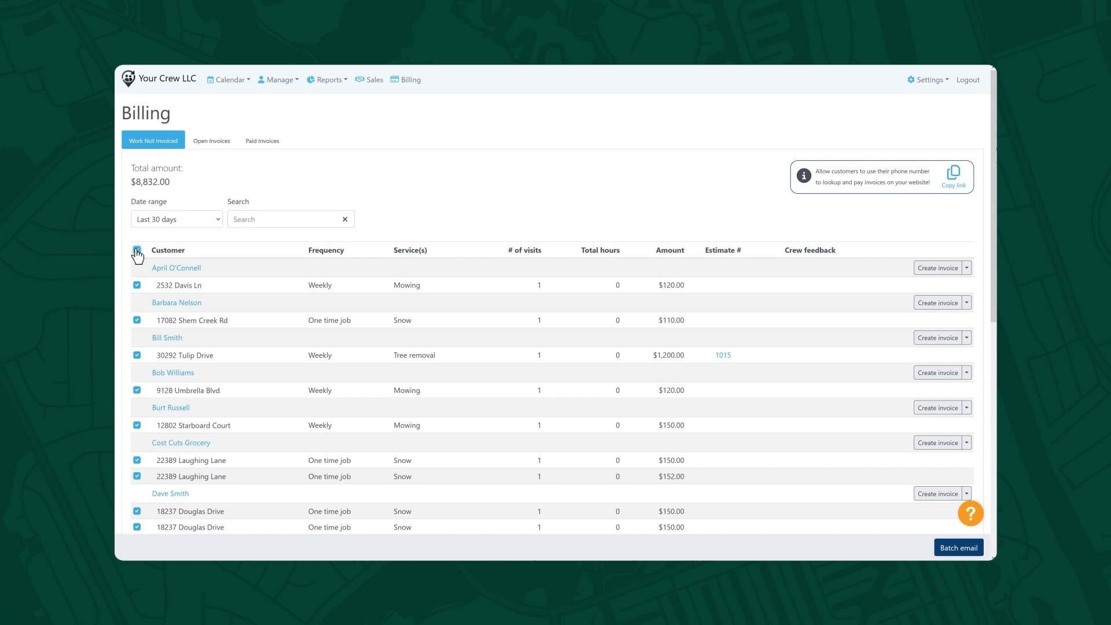
- Open the Batch Email form: invoice date 3/15/2024, due 4/14/2024, 9% tax
{"action": "left_click", "coordinate": [950, 550]}
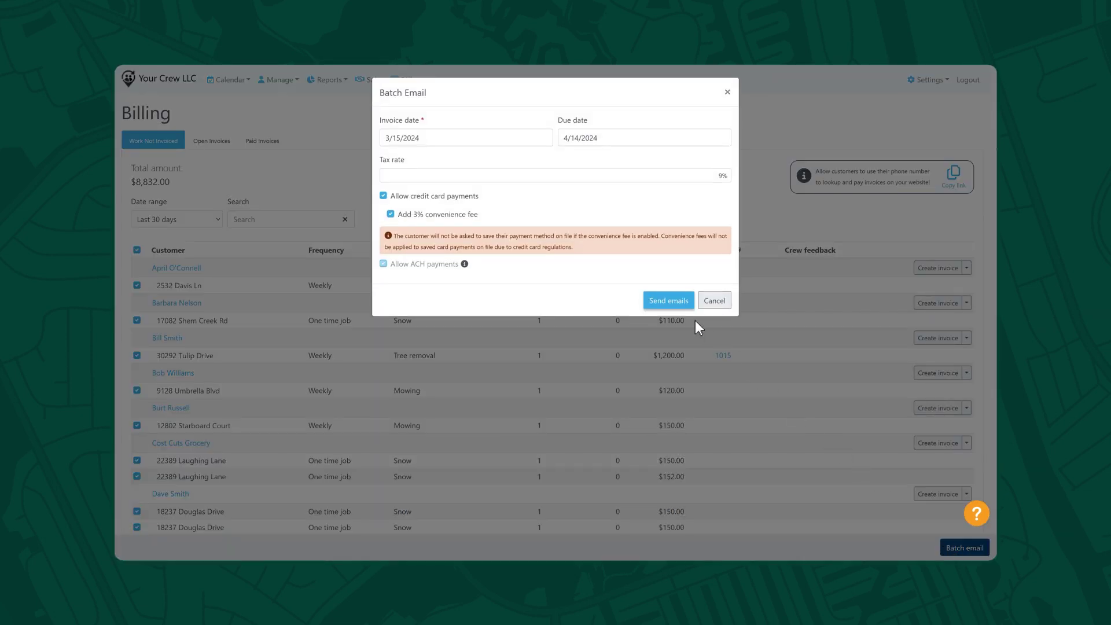